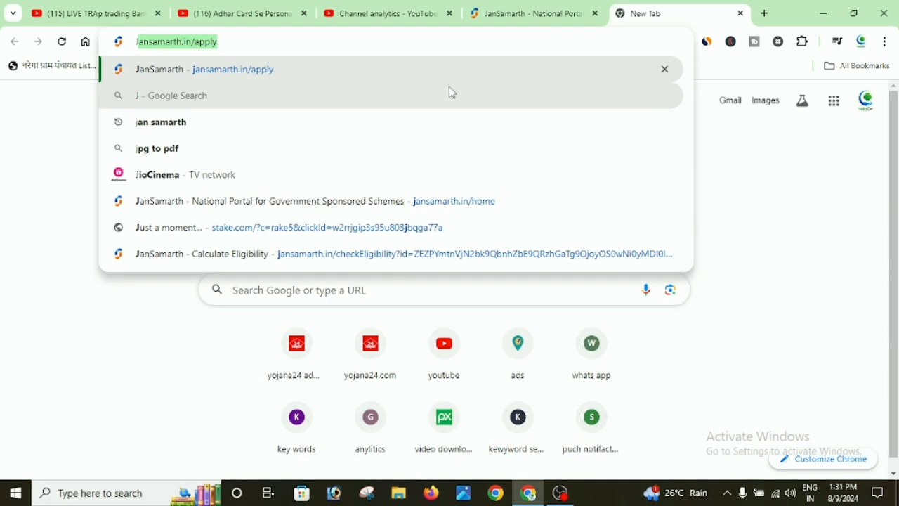
# Load the JanSamarth dashboard and scroll past MUDRA to the PMEGP Business Activity Loan card (₹1,70,000 loan).
pyautogui.press('Return')
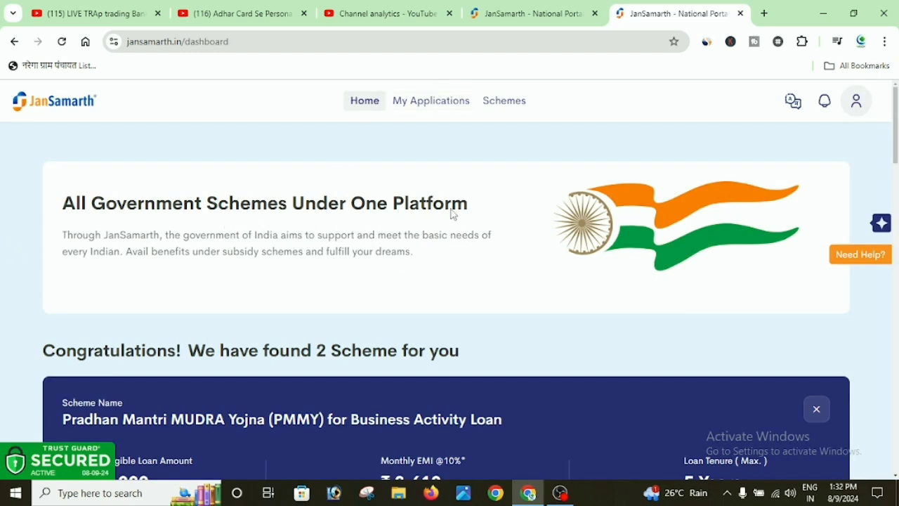
pyautogui.scroll(-1, 454, 215)
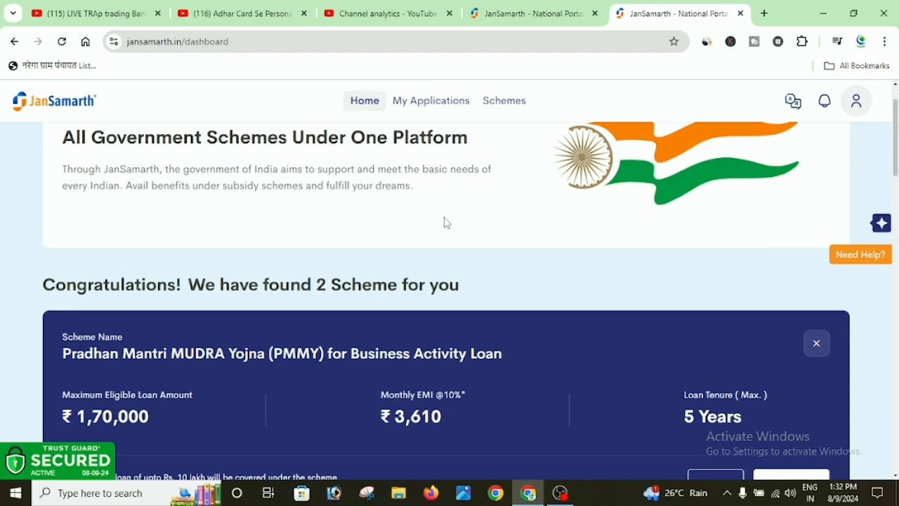
pyautogui.scroll(-2, 445, 222)
pyautogui.scroll(-2, 445, 253)
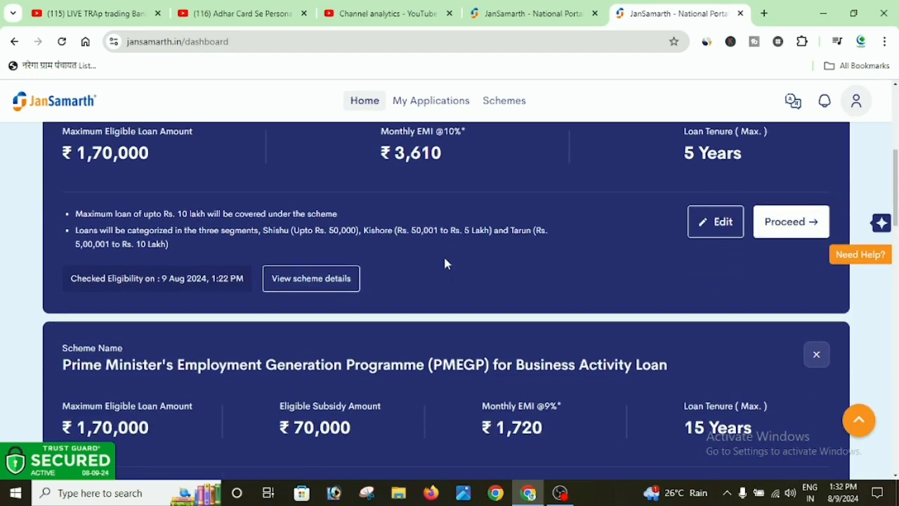
pyautogui.scroll(5, 431, 295)
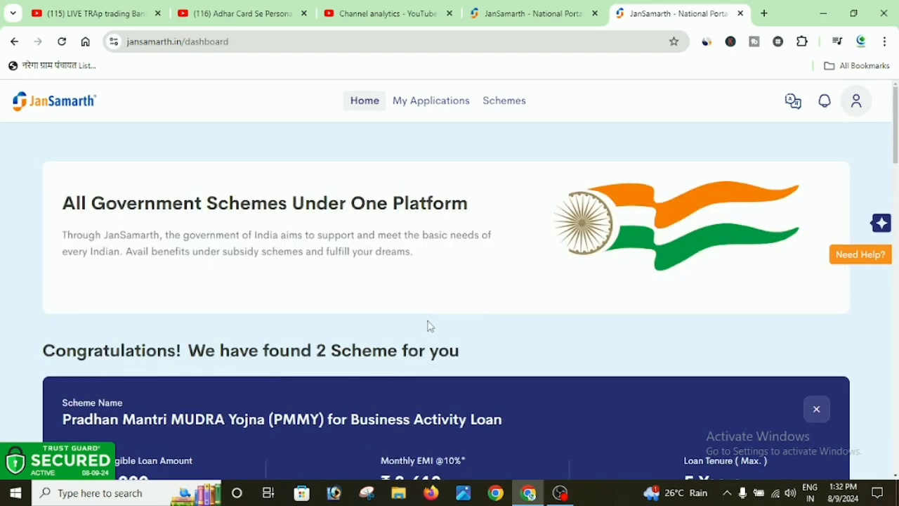
pyautogui.scroll(-6, 408, 255)
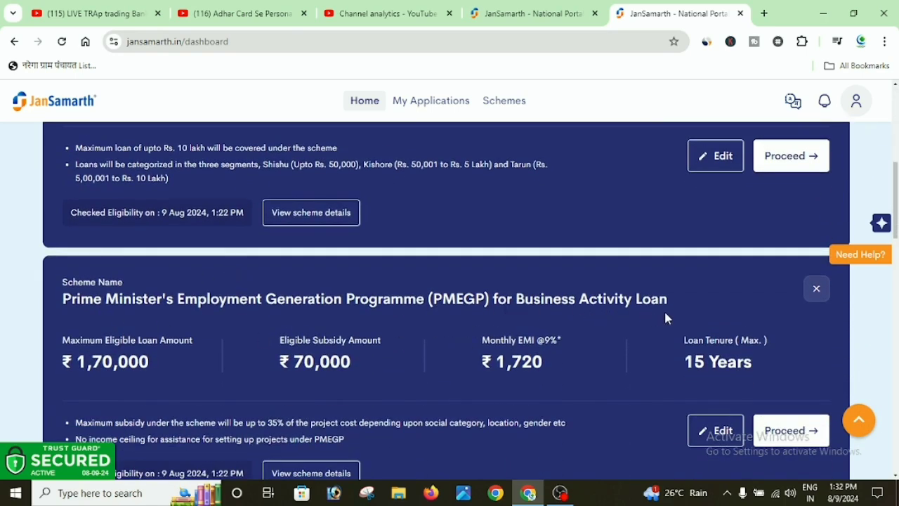
pyautogui.scroll(-1, 667, 320)
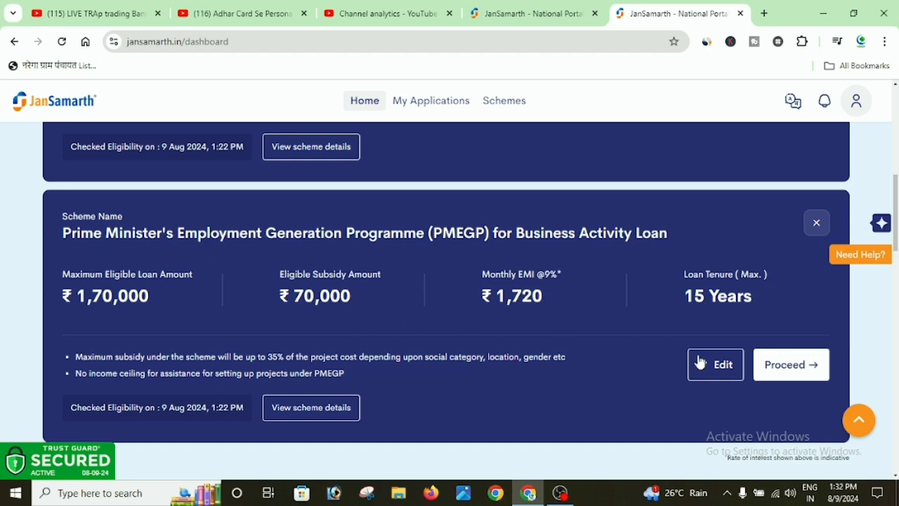
# Proceed with the PMEGP card, continue past Review details, and confirm the redirect to kviconline.gov.in.
pyautogui.click(797, 365)
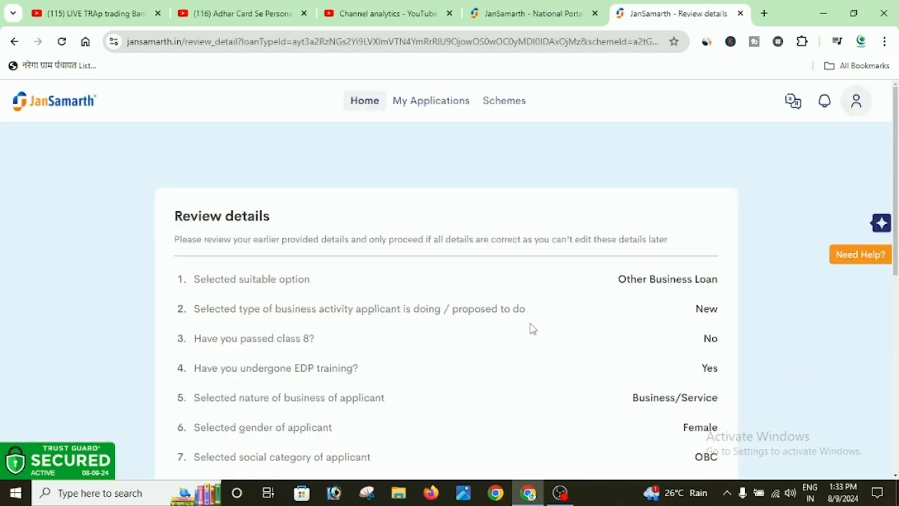
pyautogui.scroll(-5, 532, 327)
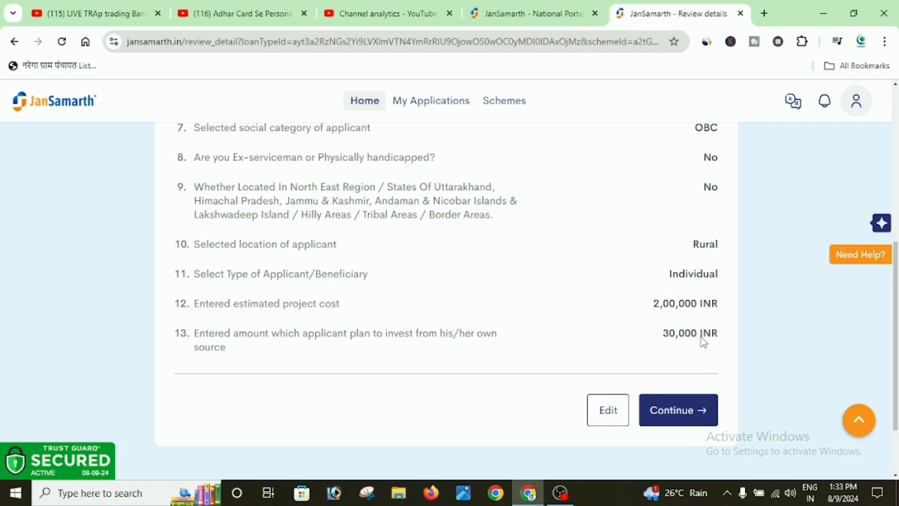
pyautogui.click(675, 415)
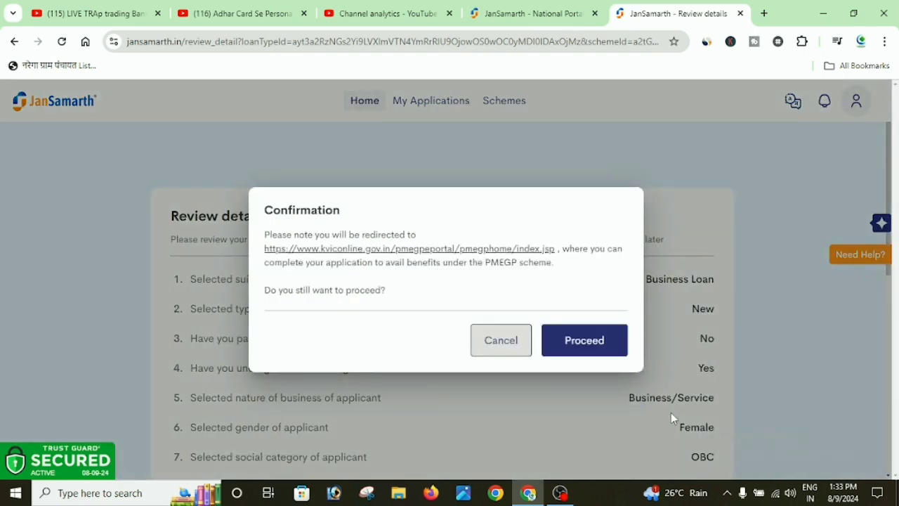
pyautogui.click(588, 347)
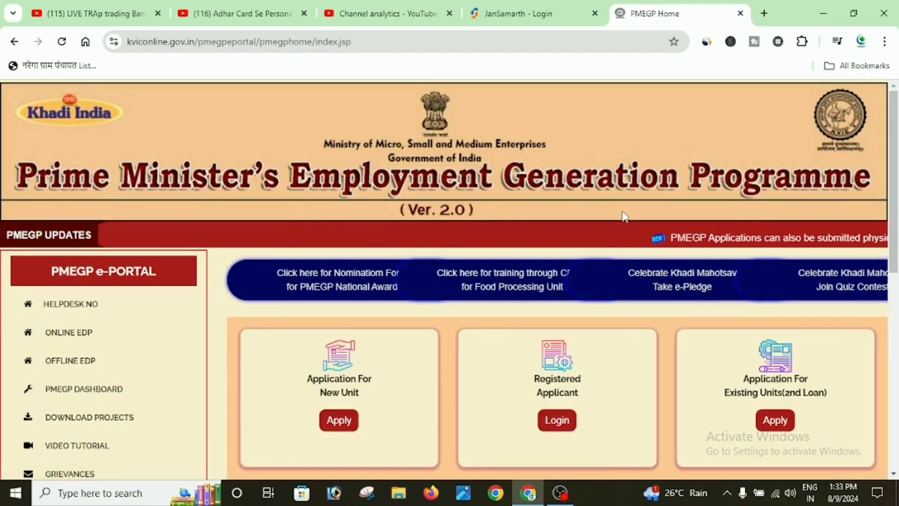
# Choose Apply under Application For New Unit on the PMEGP home page.
pyautogui.scroll(-2, 540, 315)
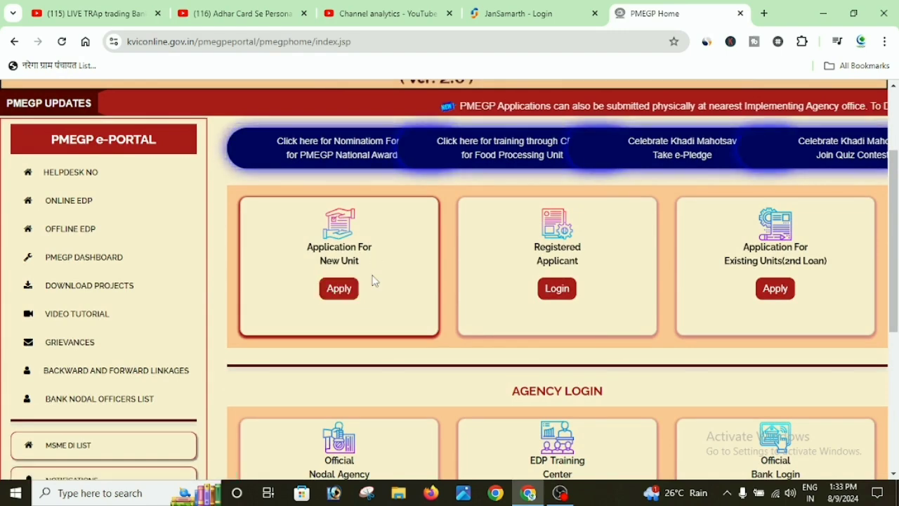
pyautogui.click(340, 290)
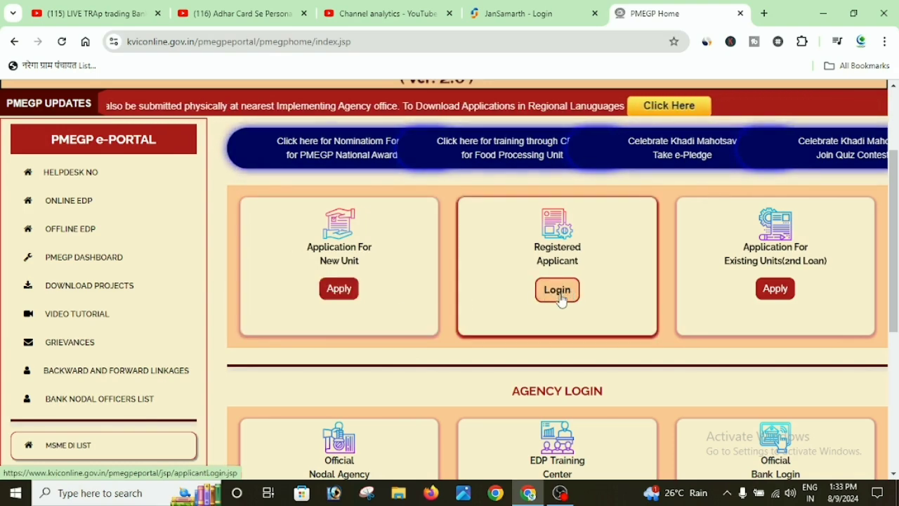
pyautogui.scroll(-2, 667, 288)
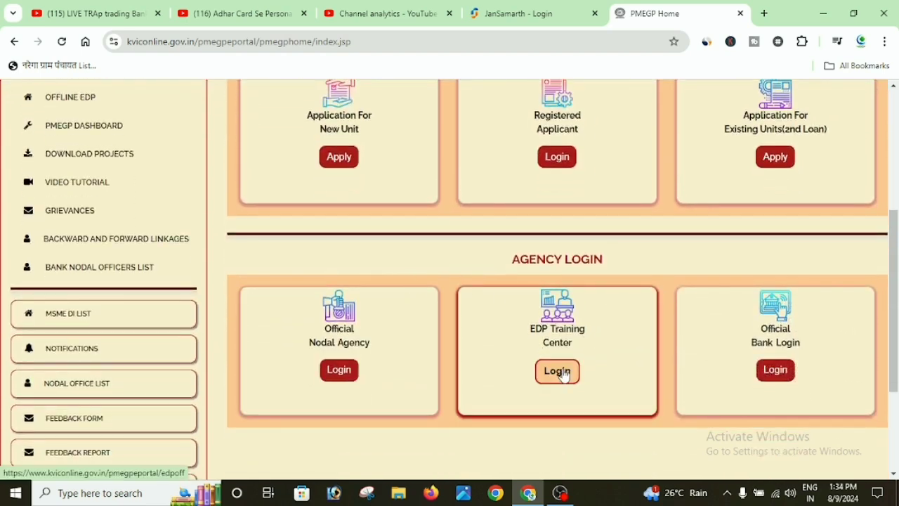
pyautogui.scroll(3, 492, 376)
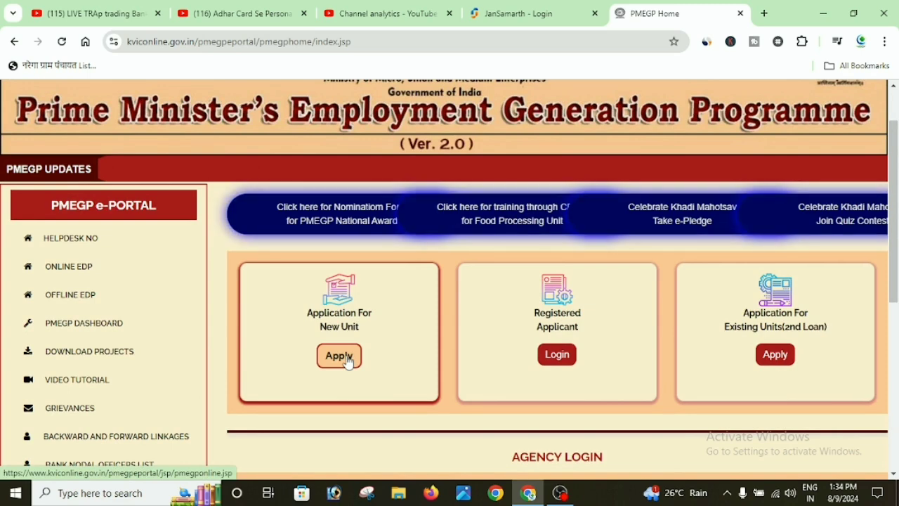
# Open the new-unit online application form and look over its fields.
pyautogui.click(342, 361)
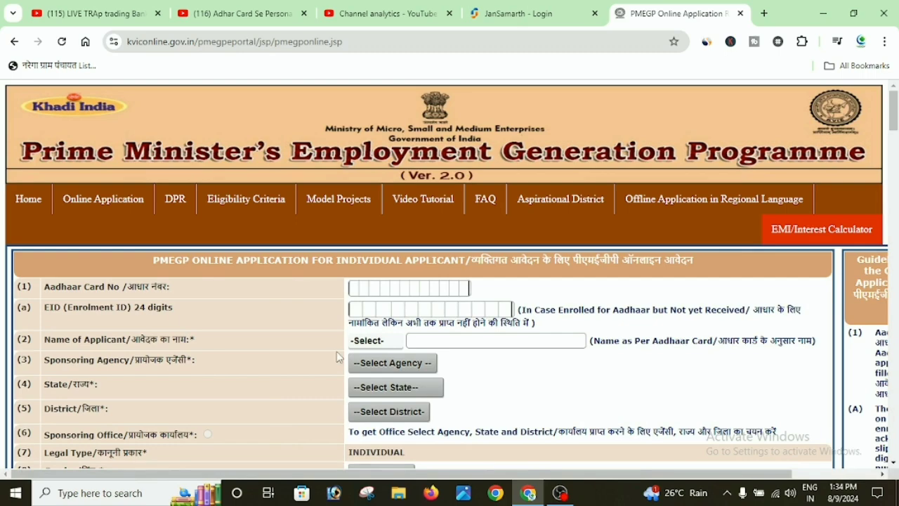
pyautogui.scroll(-2, 316, 339)
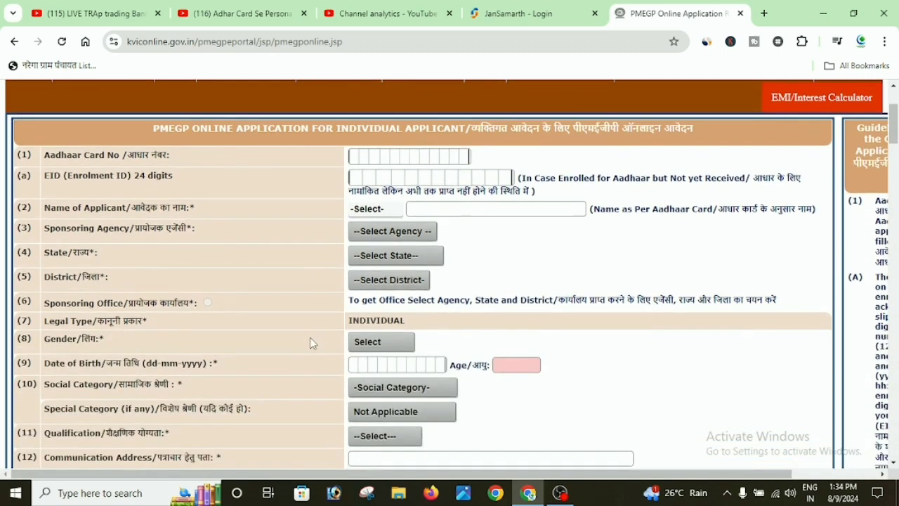
pyautogui.scroll(2, 313, 349)
pyautogui.scroll(-2, 311, 347)
# Select KVIC as sponsoring agency, Rajasthan as state and Churu as district.
pyautogui.click(430, 237)
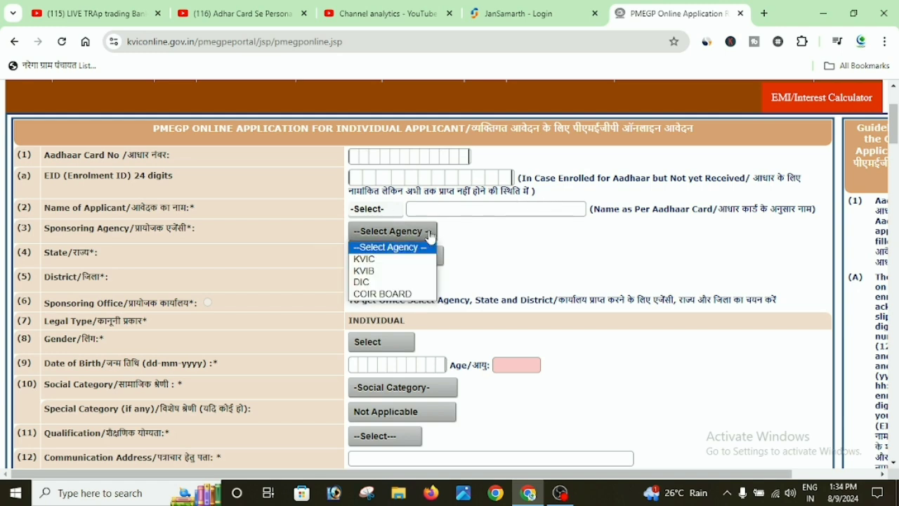
pyautogui.click(373, 260)
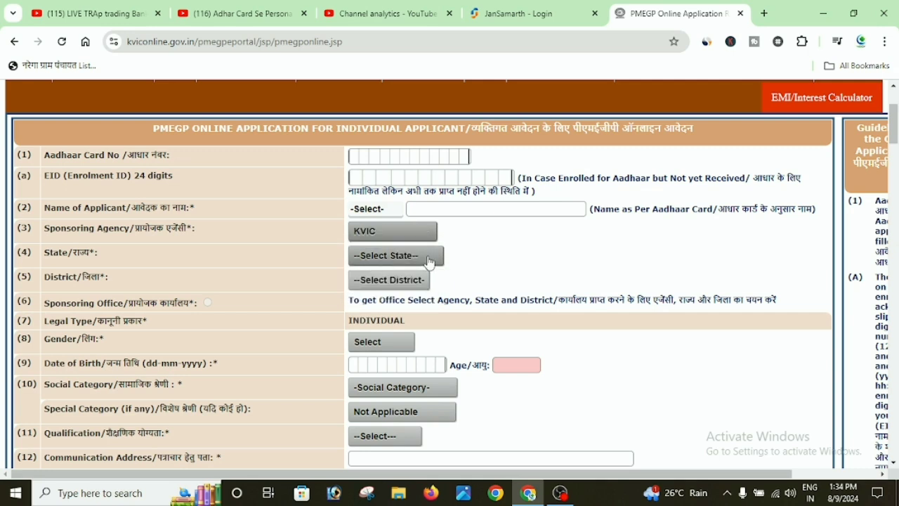
pyautogui.click(430, 263)
pyautogui.scroll(-5, 402, 192)
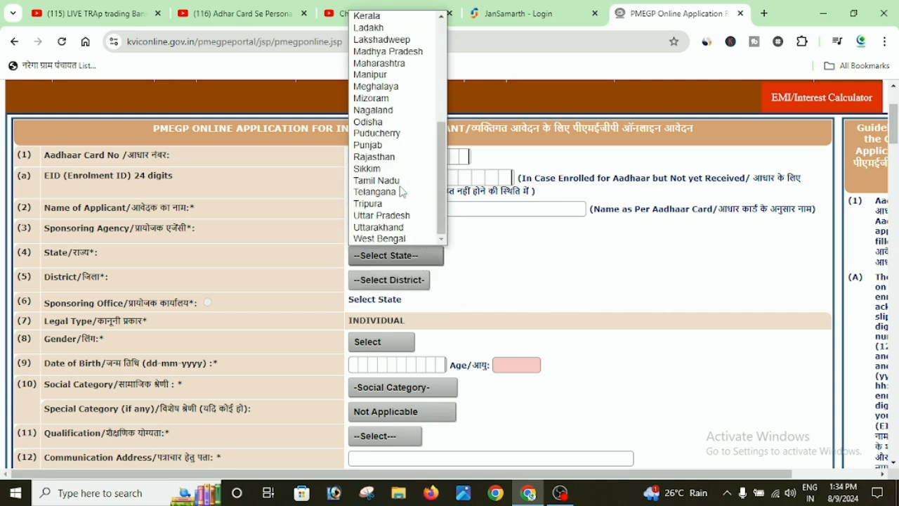
pyautogui.click(377, 156)
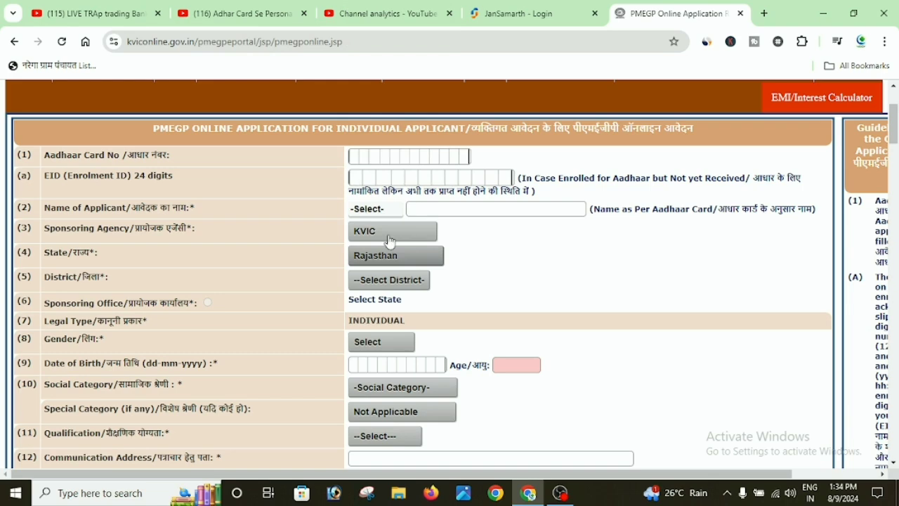
pyautogui.click(421, 279)
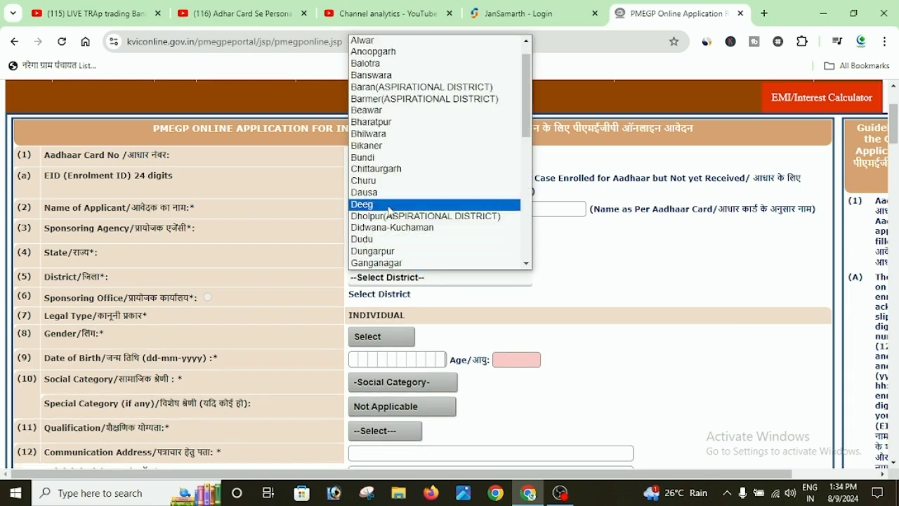
pyautogui.click(373, 182)
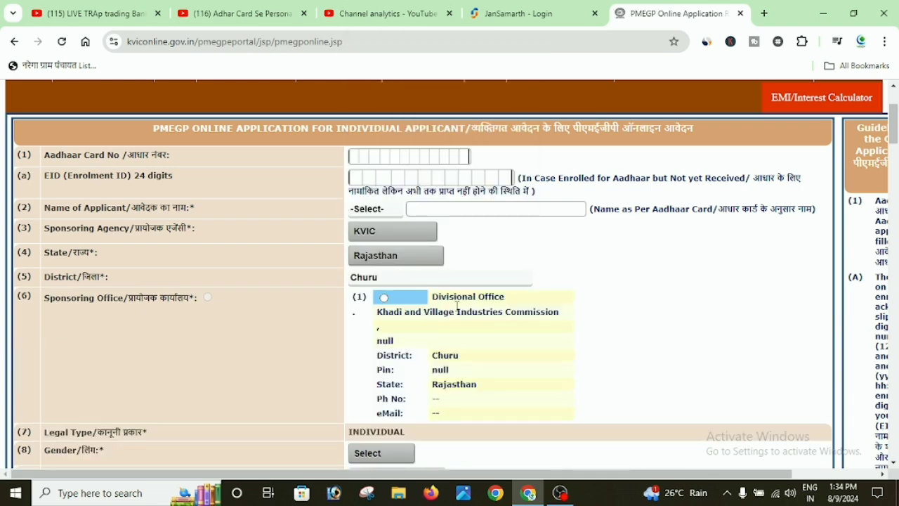
# Set the applicant's gender to Male and enter the date of birth.
pyautogui.scroll(-2, 457, 307)
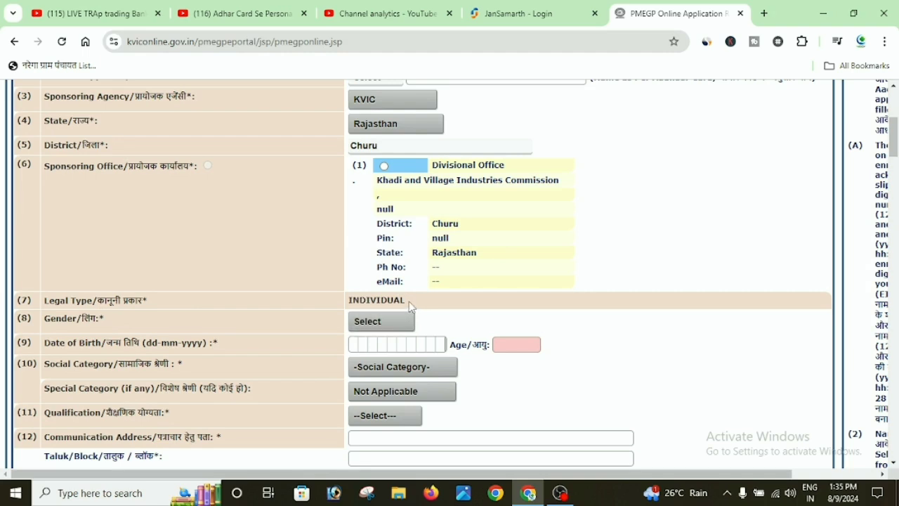
pyautogui.click(399, 325)
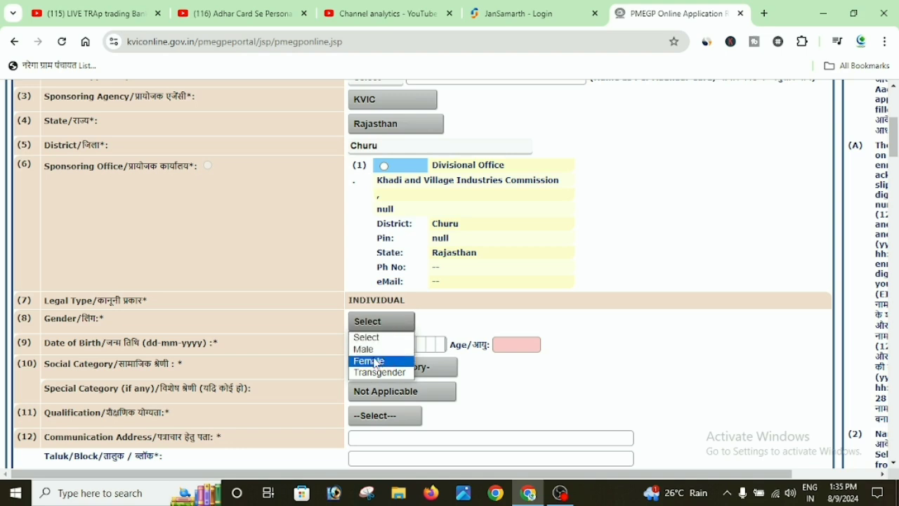
pyautogui.click(381, 348)
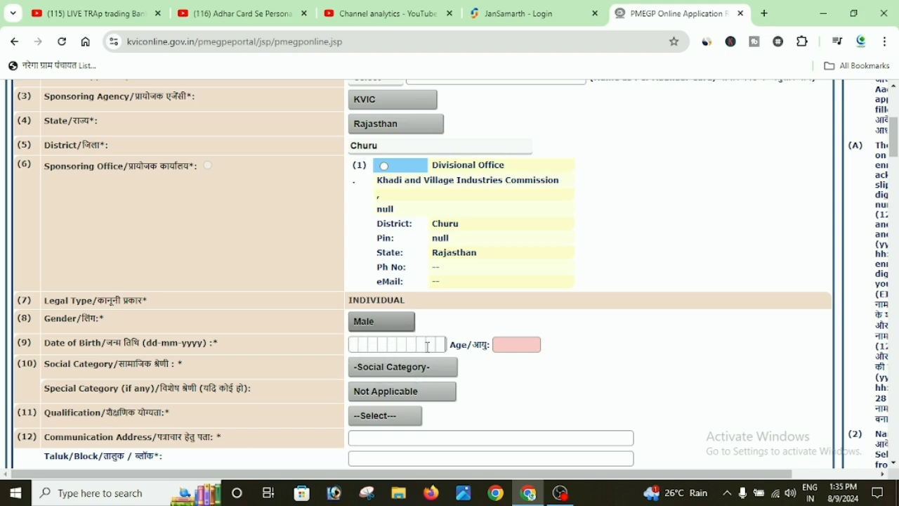
pyautogui.click(425, 347)
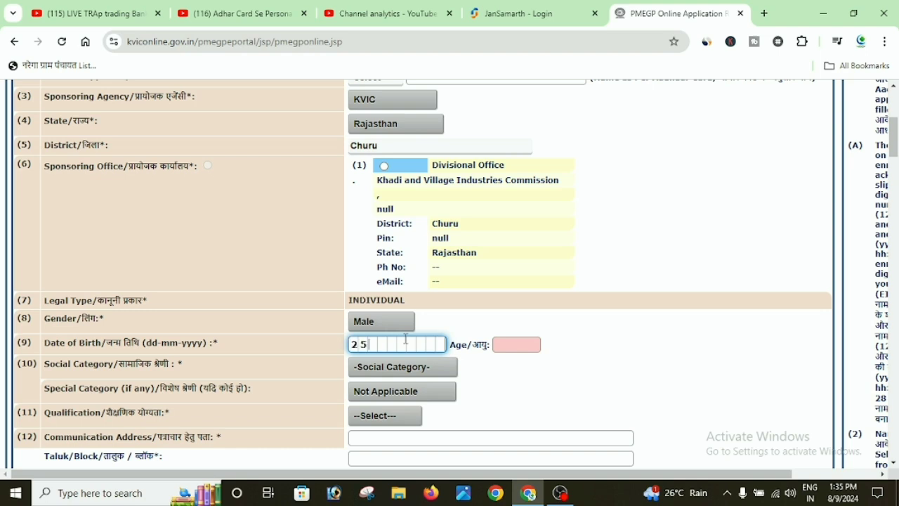
pyautogui.click(514, 347)
pyautogui.click(527, 345)
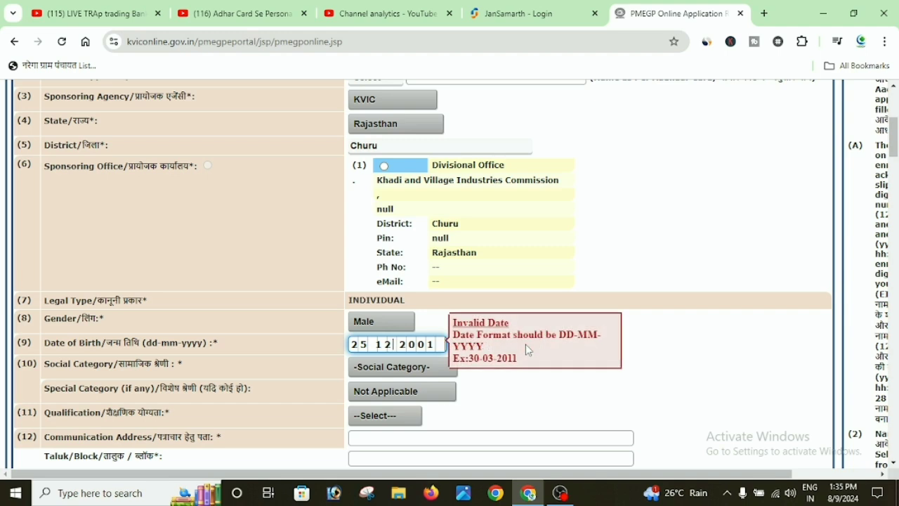
# Choose Other Backward Caste as the social category.
pyautogui.click(430, 370)
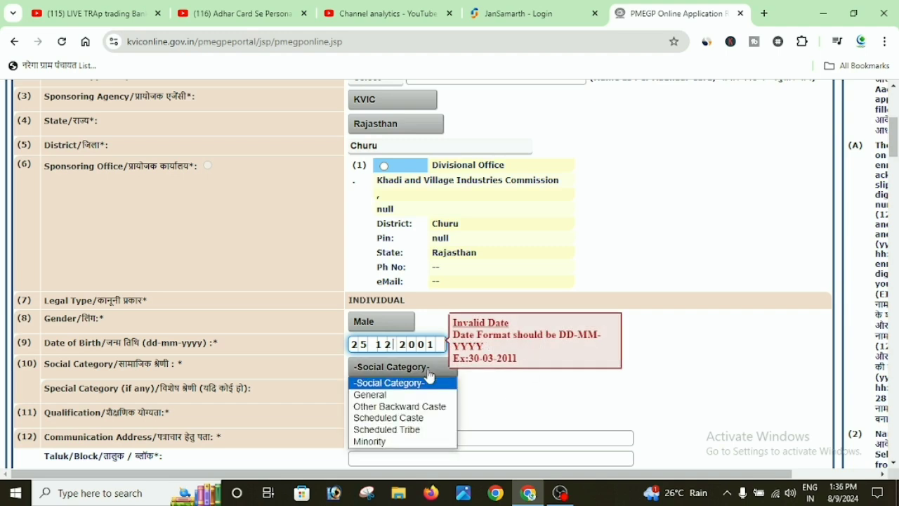
pyautogui.click(401, 408)
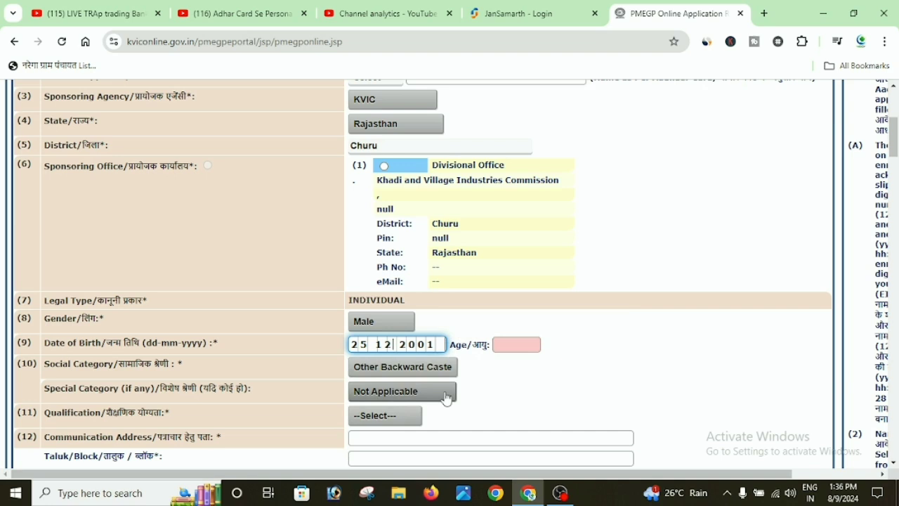
pyautogui.scroll(-1, 450, 390)
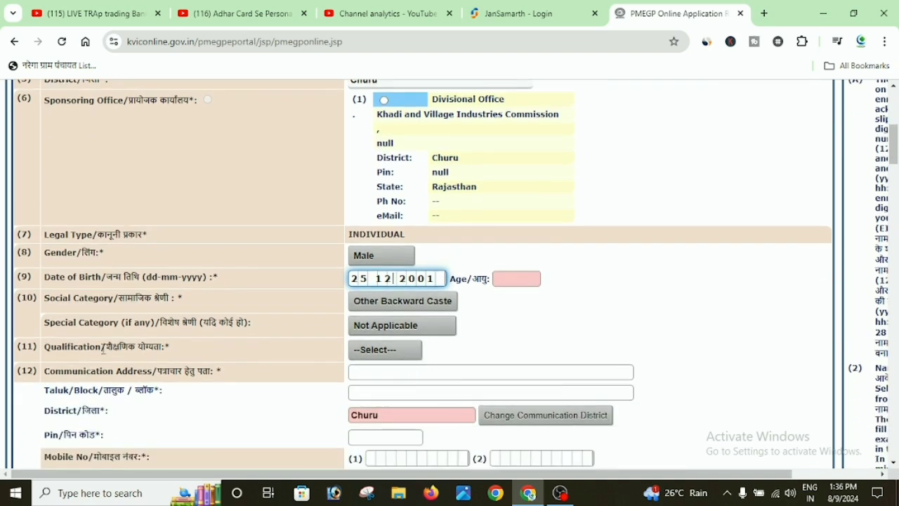
# Pick 8th Pass as qualification, then scroll down to the financing bank fields.
pyautogui.click(396, 354)
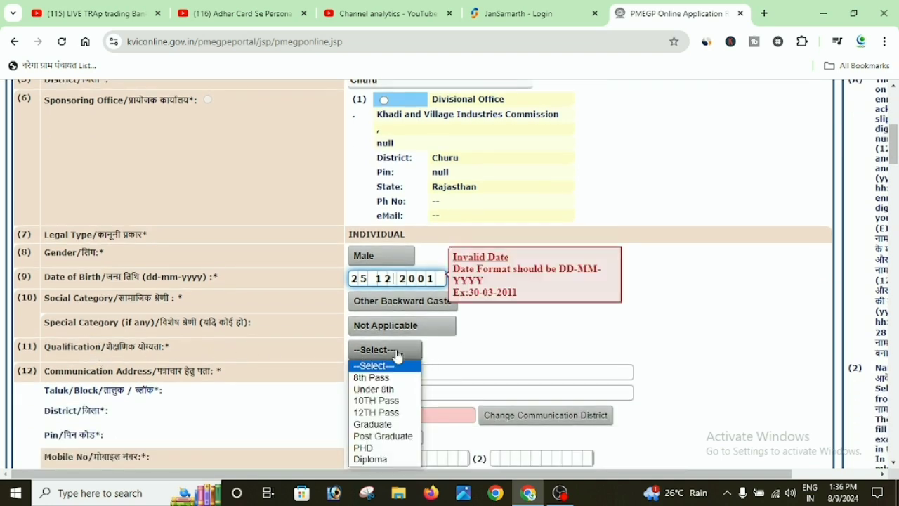
pyautogui.click(362, 378)
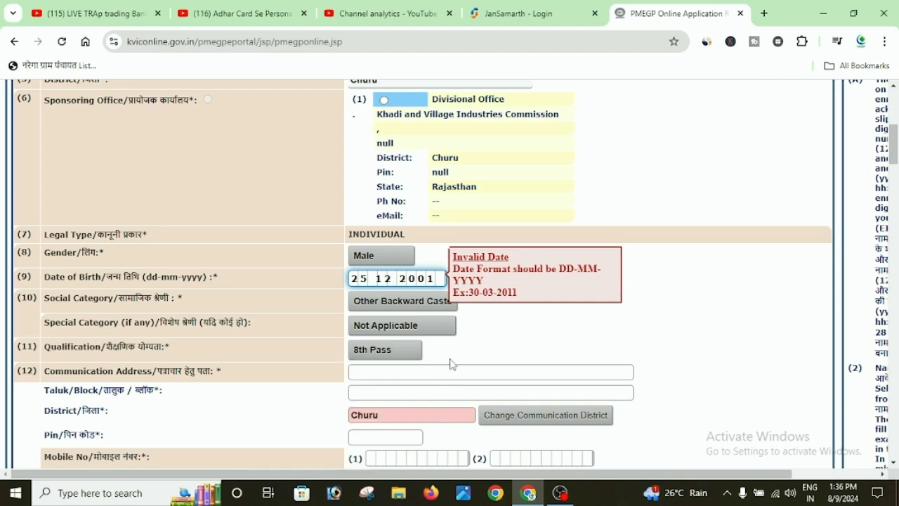
pyautogui.scroll(-1, 489, 336)
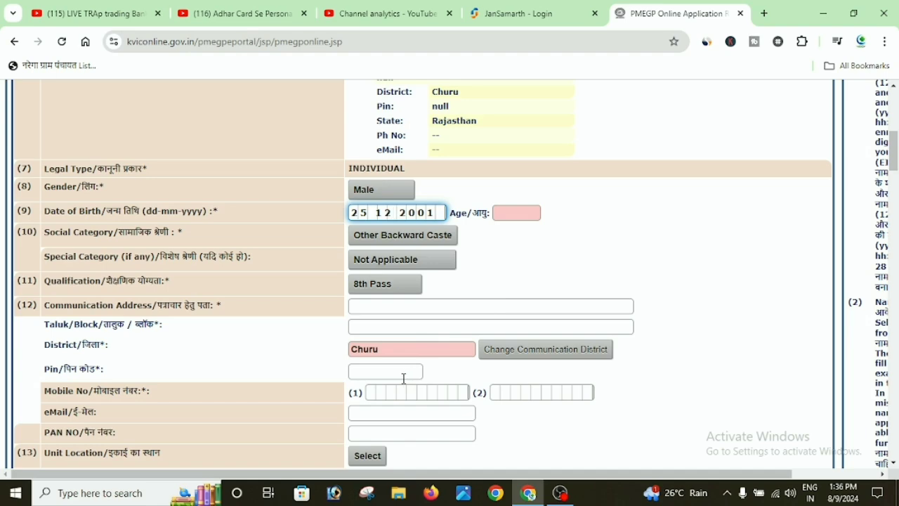
pyautogui.scroll(-1, 404, 372)
pyautogui.scroll(-1, 406, 368)
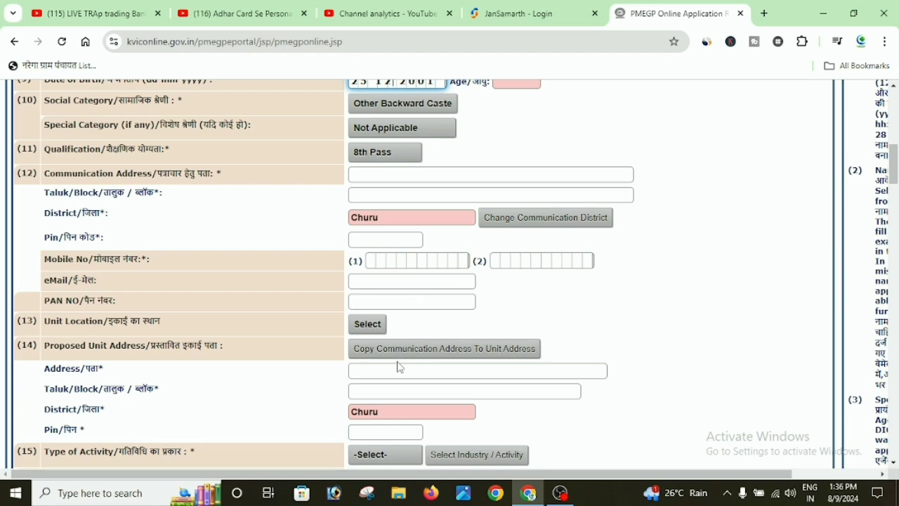
pyautogui.scroll(-2, 398, 366)
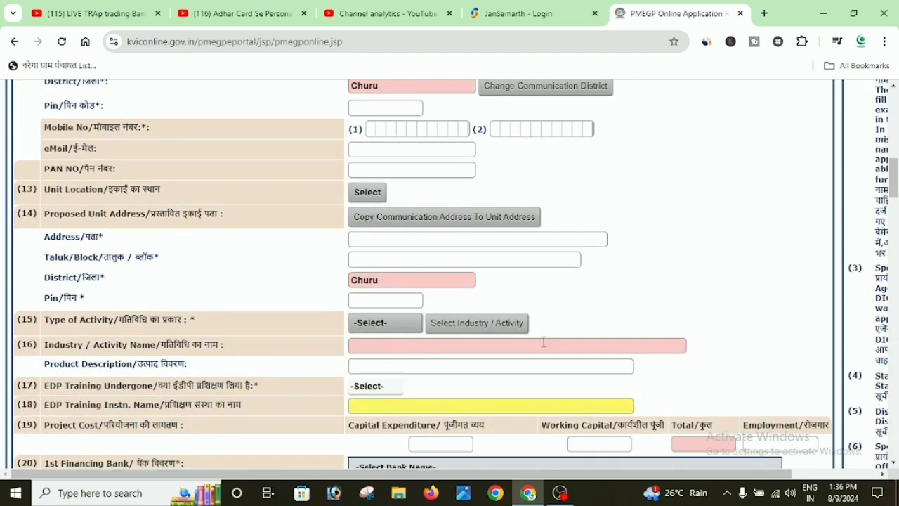
pyautogui.scroll(-2, 548, 344)
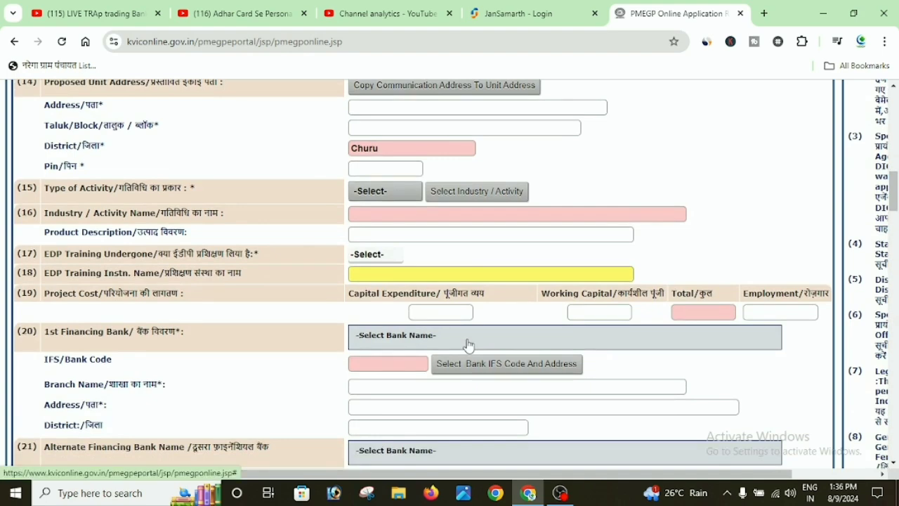
pyautogui.scroll(-3, 470, 343)
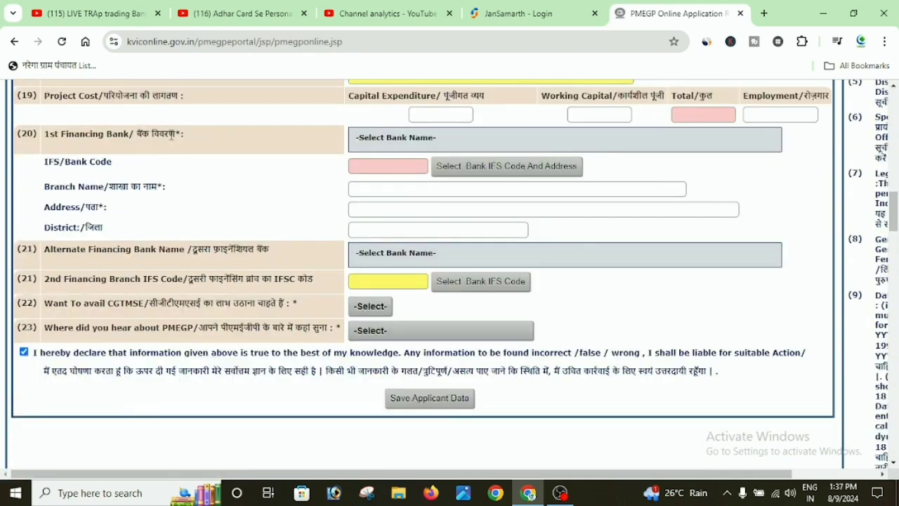
# Retype the applicant's date of birth in DD-MM-YYYY so the age auto-fills as 22.
pyautogui.click(436, 168)
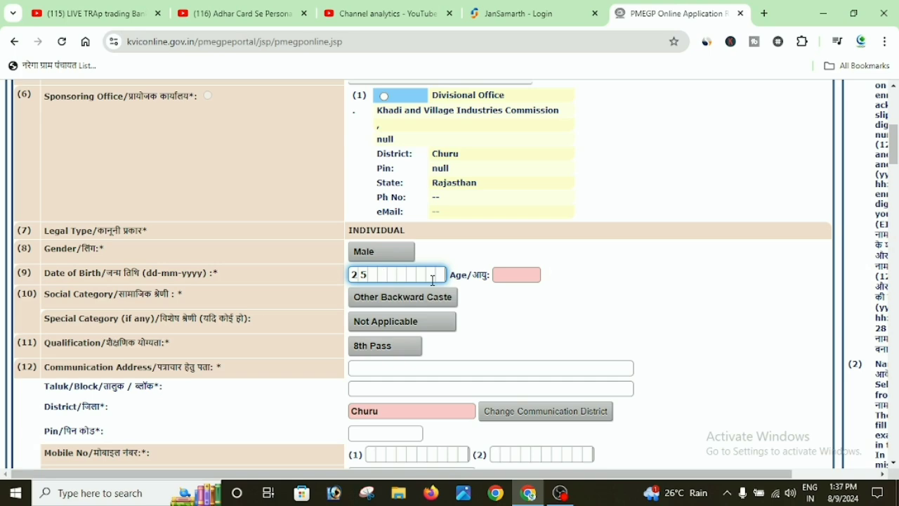
pyautogui.write('122001')
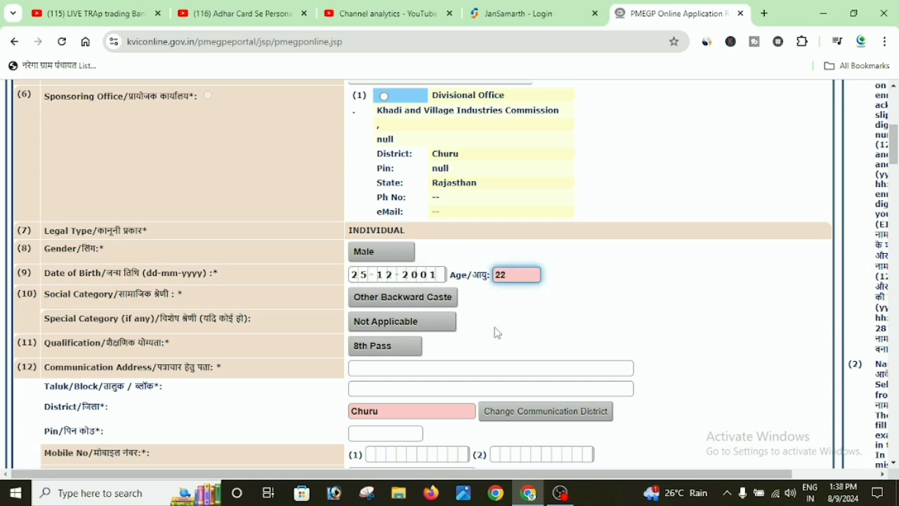
pyautogui.scroll(-3, 509, 320)
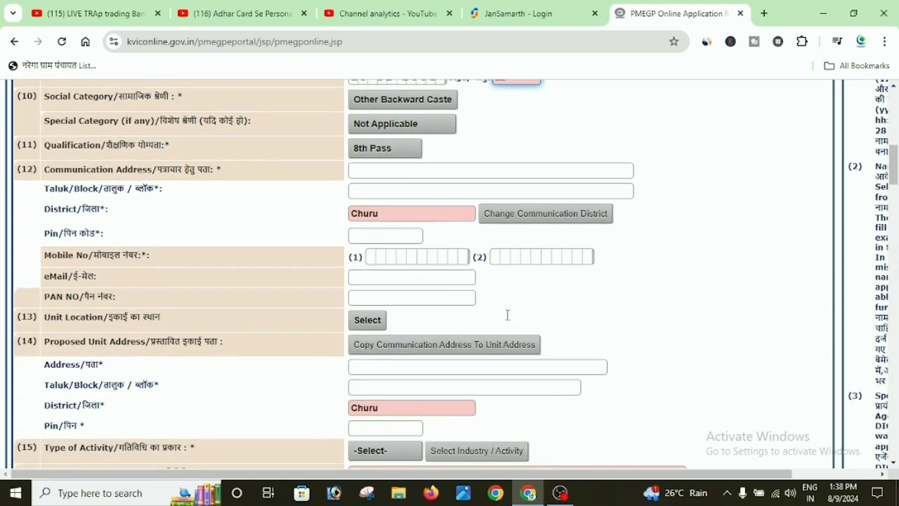
pyautogui.scroll(-3, 509, 321)
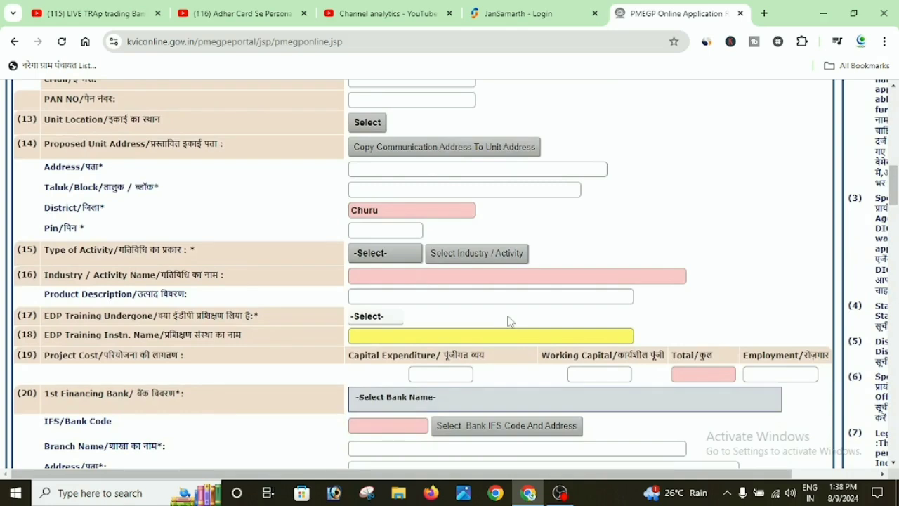
pyautogui.scroll(-2, 509, 320)
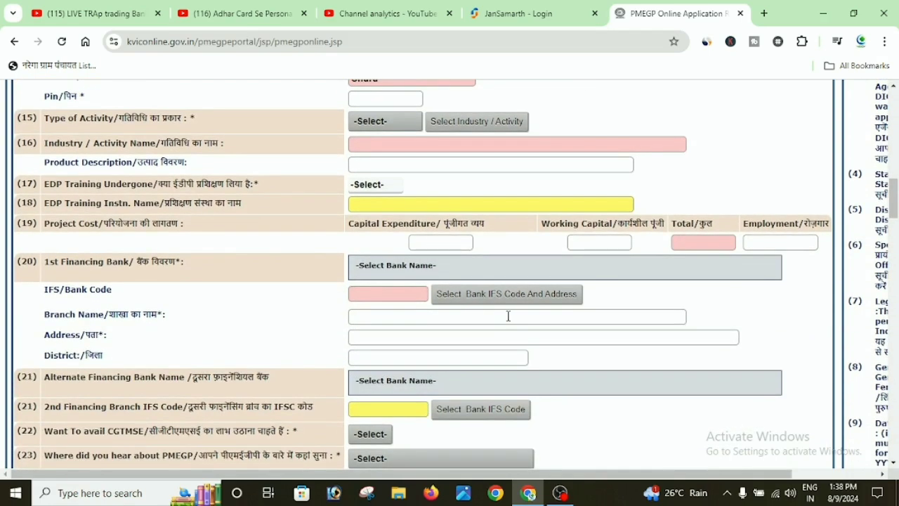
# Open the 1st Financing Bank list and browse through the available banks.
pyautogui.click(465, 267)
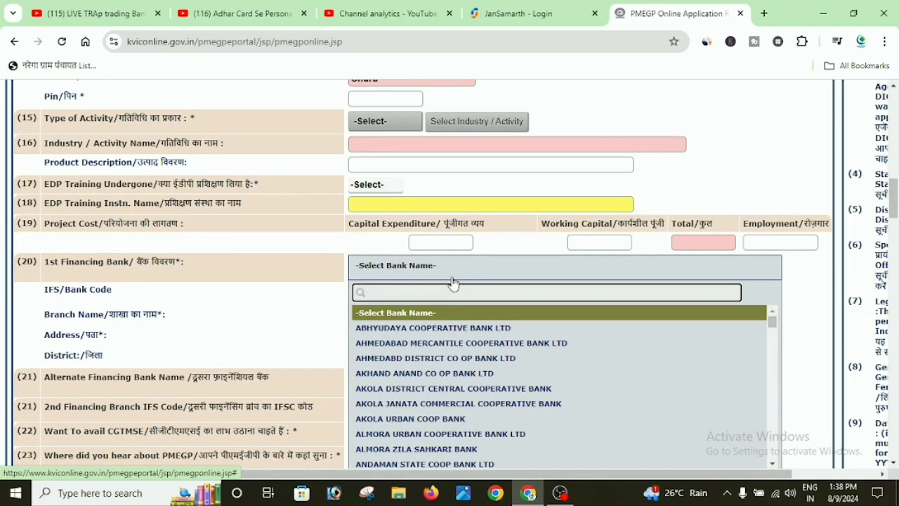
pyautogui.scroll(-2, 454, 283)
pyautogui.scroll(-3, 455, 283)
pyautogui.scroll(-1, 457, 281)
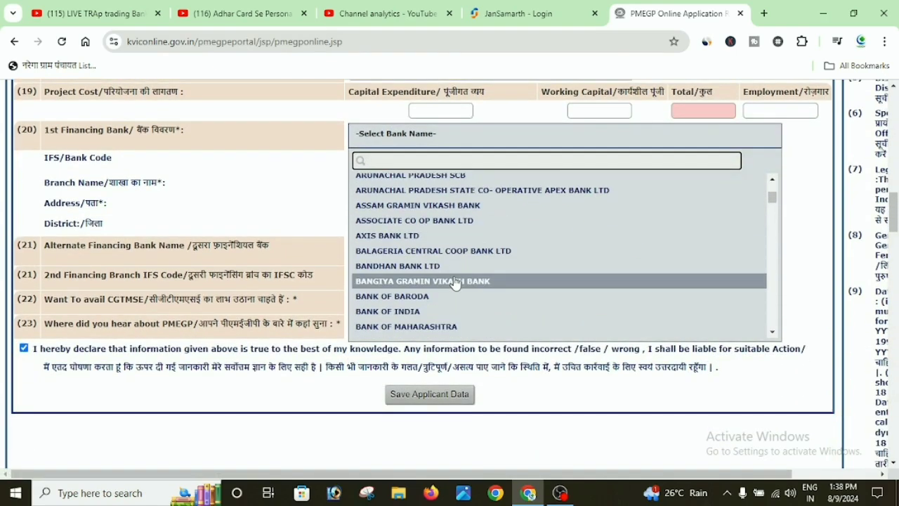
pyautogui.scroll(5, 498, 257)
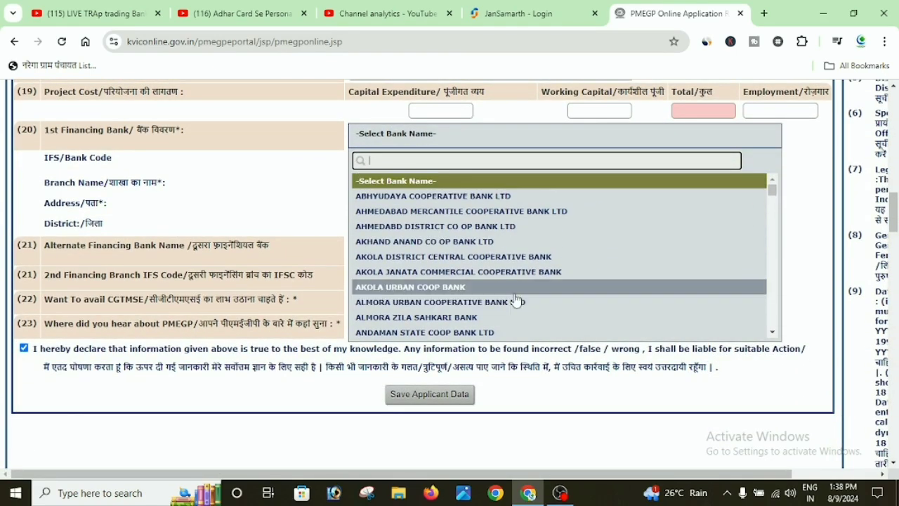
pyautogui.scroll(1, 516, 300)
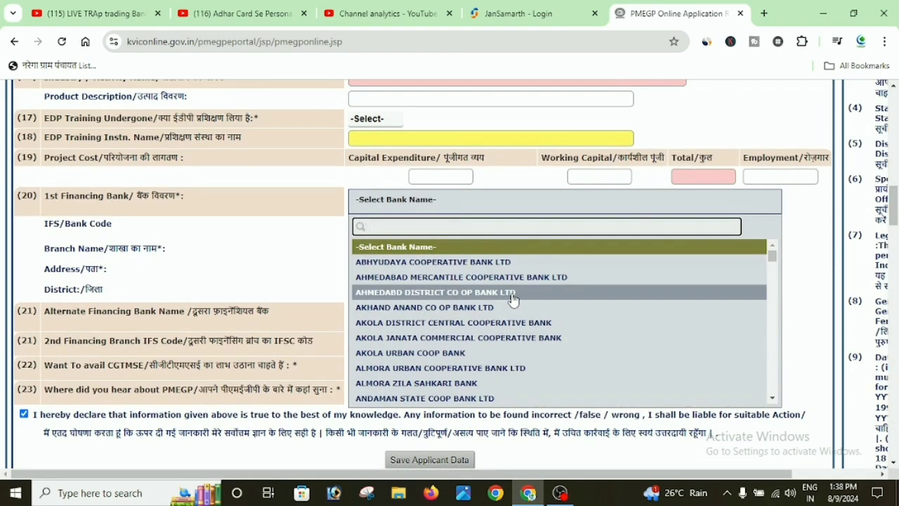
pyautogui.scroll(-15, 492, 303)
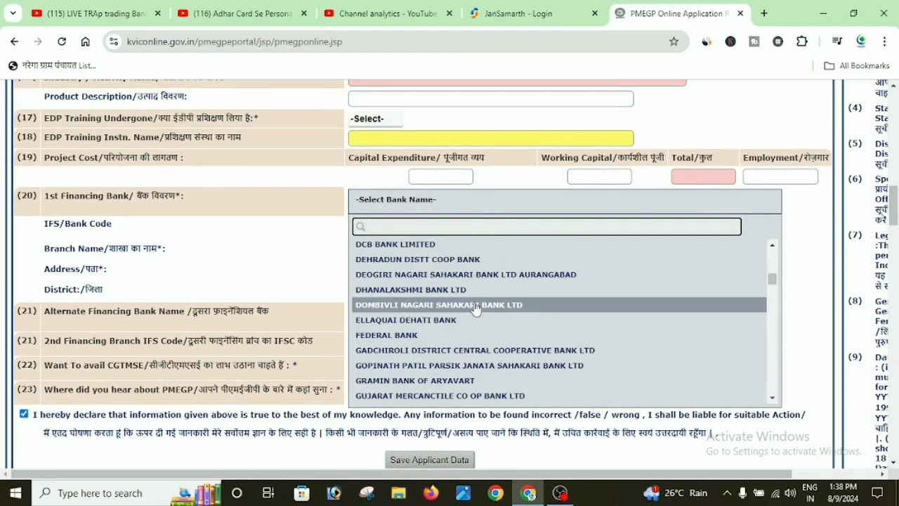
pyautogui.scroll(-15, 469, 310)
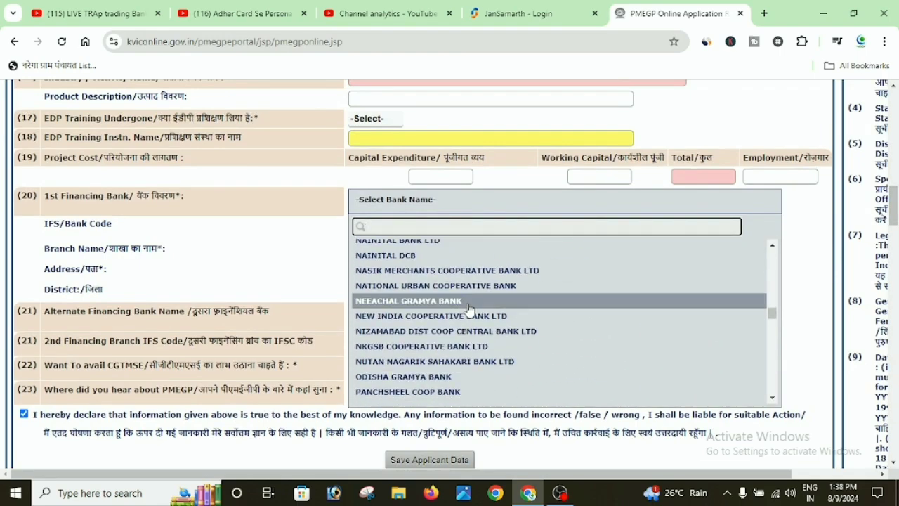
pyautogui.scroll(-4, 469, 310)
pyautogui.scroll(2, 438, 314)
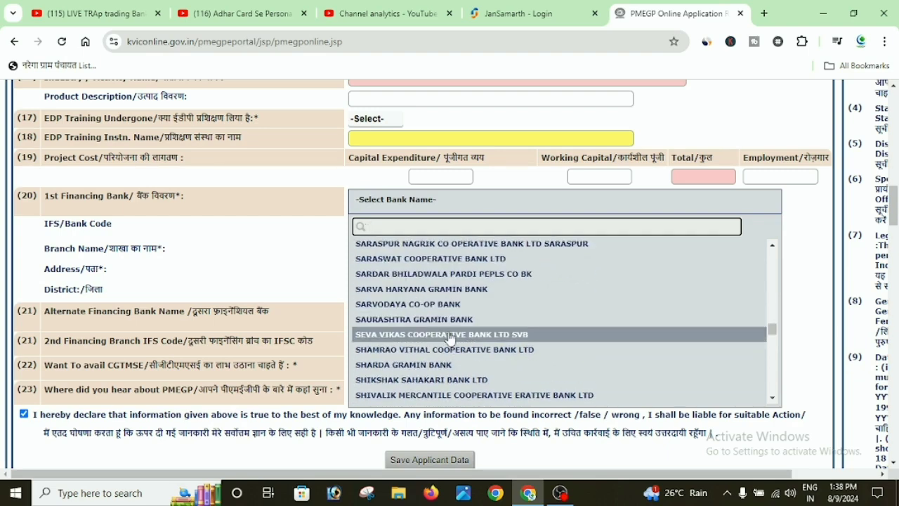
# Search the bank list for 'STA' and select STATE BANK OF INDIA.
pyautogui.write('sBI')
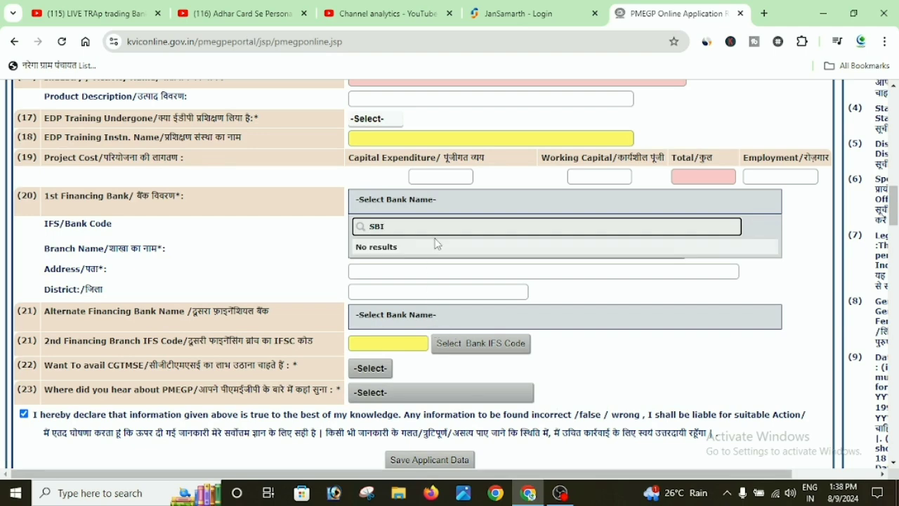
pyautogui.press('BackSpace')
pyautogui.press('BackSpace')
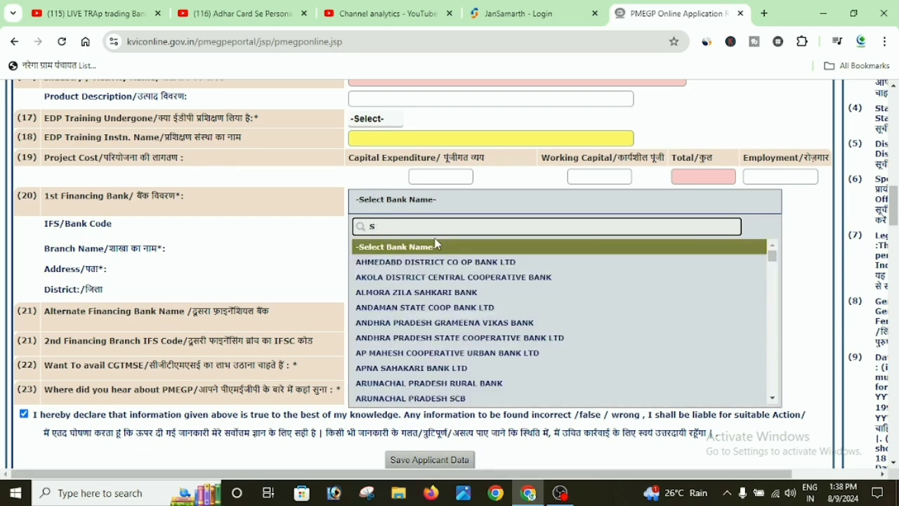
pyautogui.write('TATE')
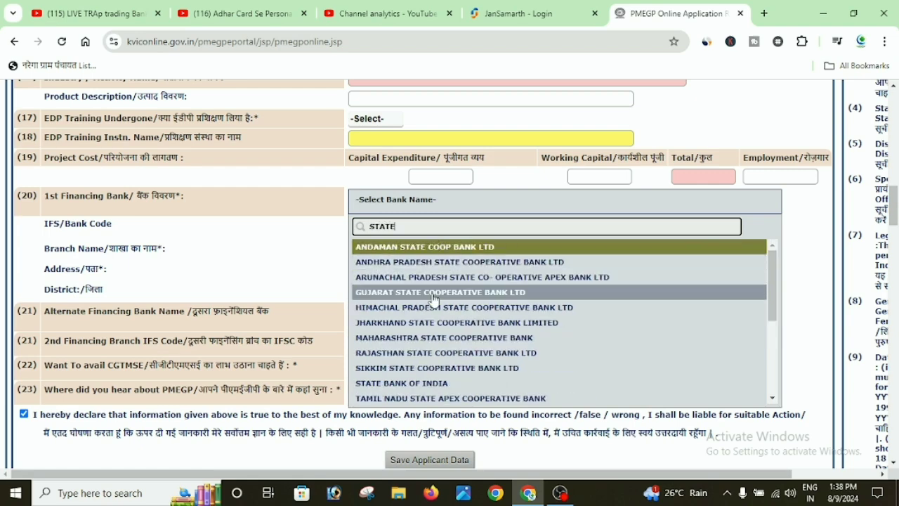
pyautogui.click(425, 384)
pyautogui.scroll(-2, 527, 285)
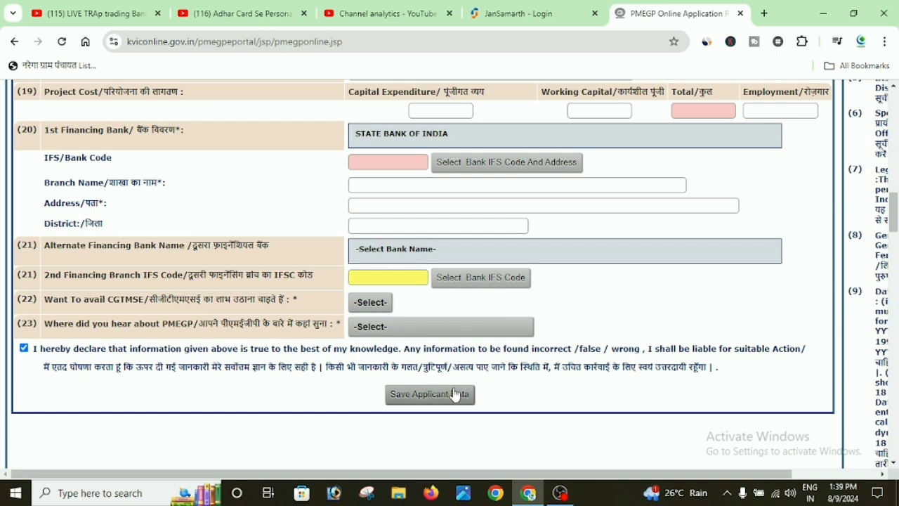
pyautogui.scroll(2, 451, 383)
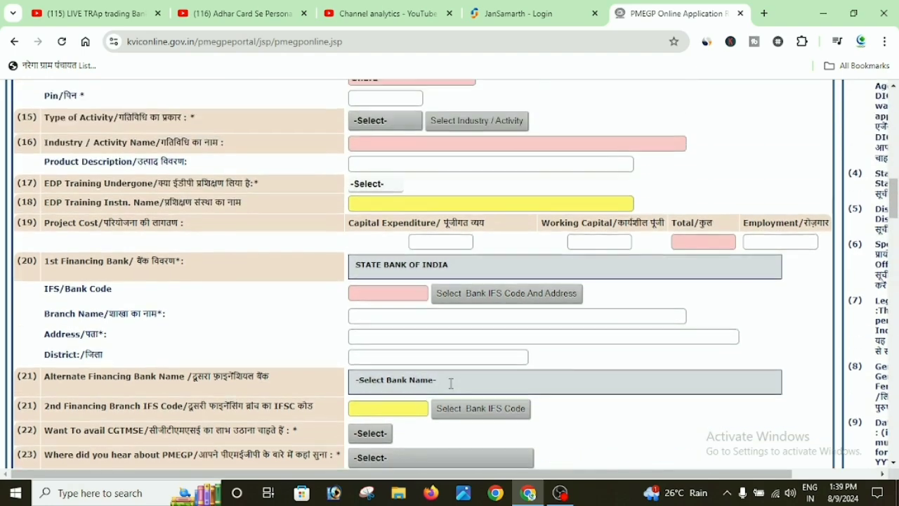
pyautogui.scroll(1, 451, 383)
pyautogui.scroll(10, 454, 385)
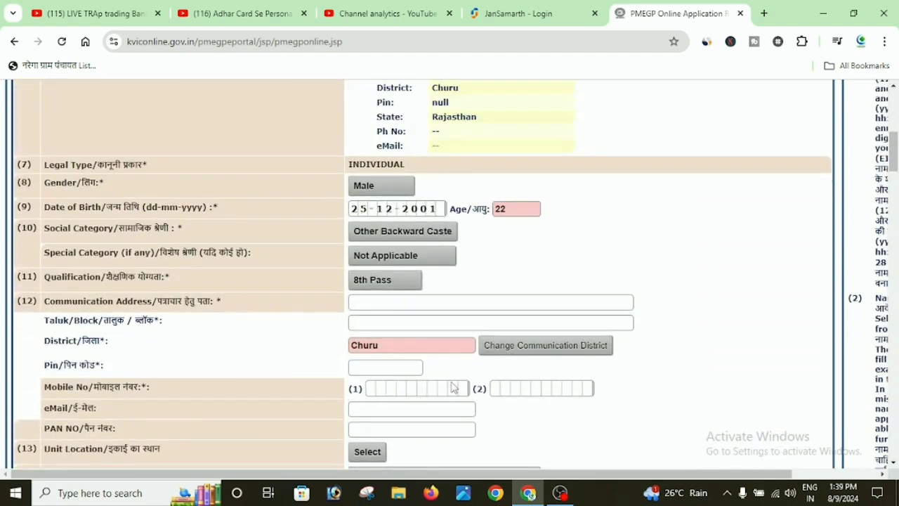
pyautogui.scroll(1, 452, 381)
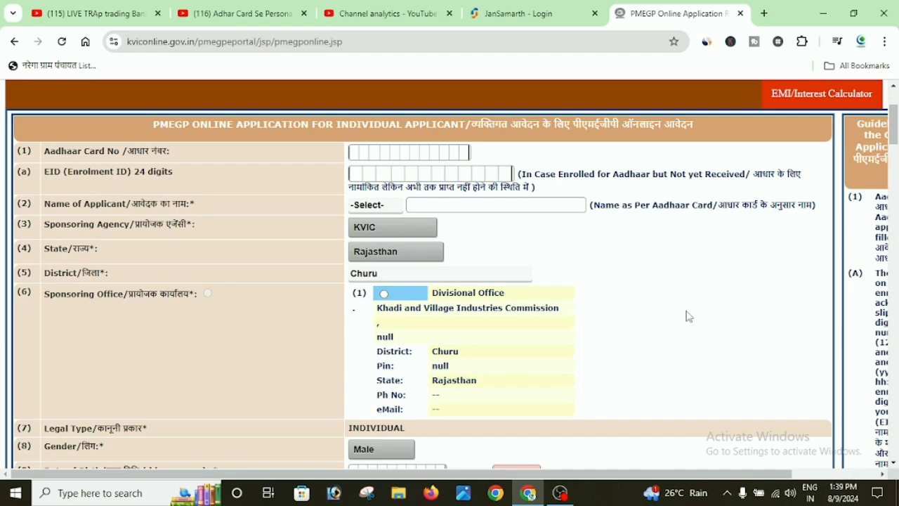
pyautogui.scroll(-3, 691, 317)
pyautogui.scroll(-2, 691, 317)
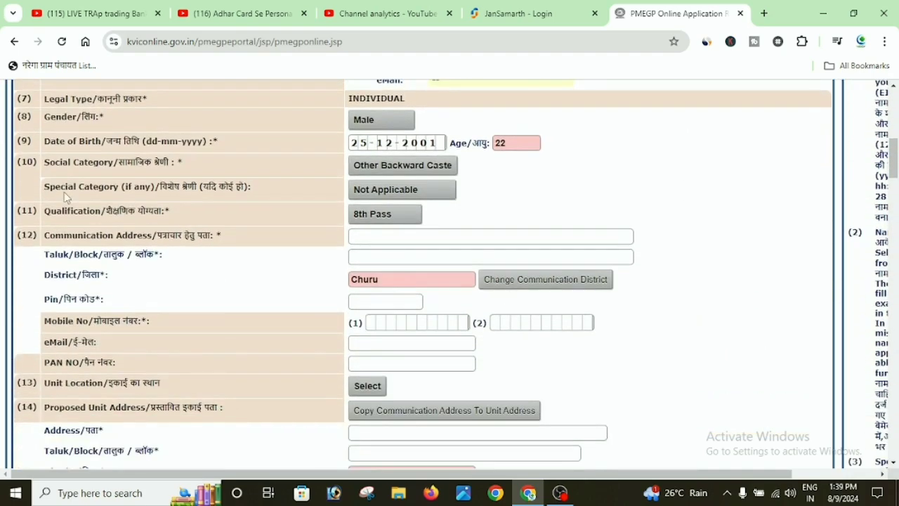
pyautogui.scroll(-5, 563, 346)
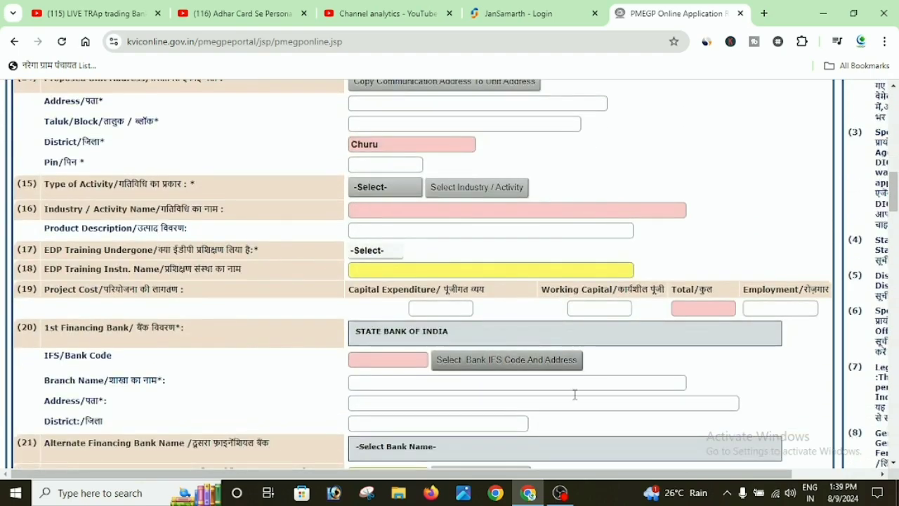
pyautogui.scroll(-4, 586, 414)
pyautogui.scroll(2, 566, 327)
pyautogui.scroll(1, 566, 327)
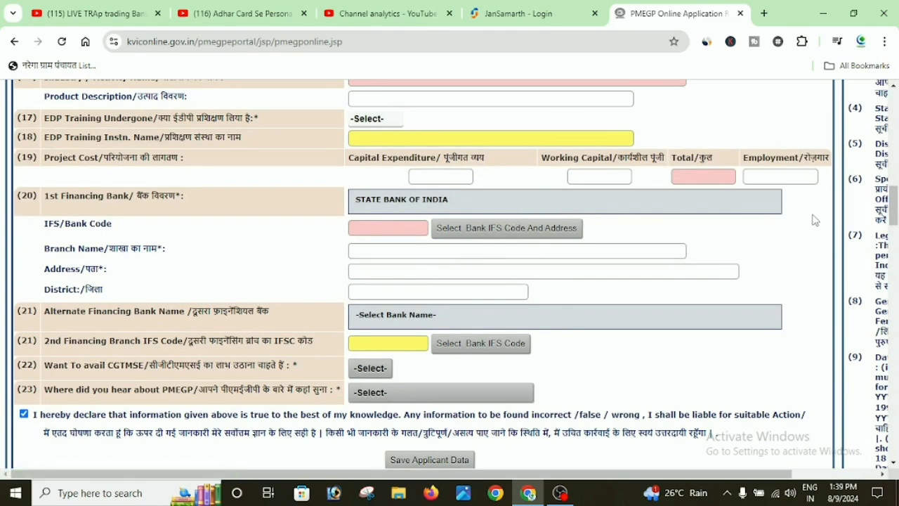
pyautogui.scroll(2, 773, 281)
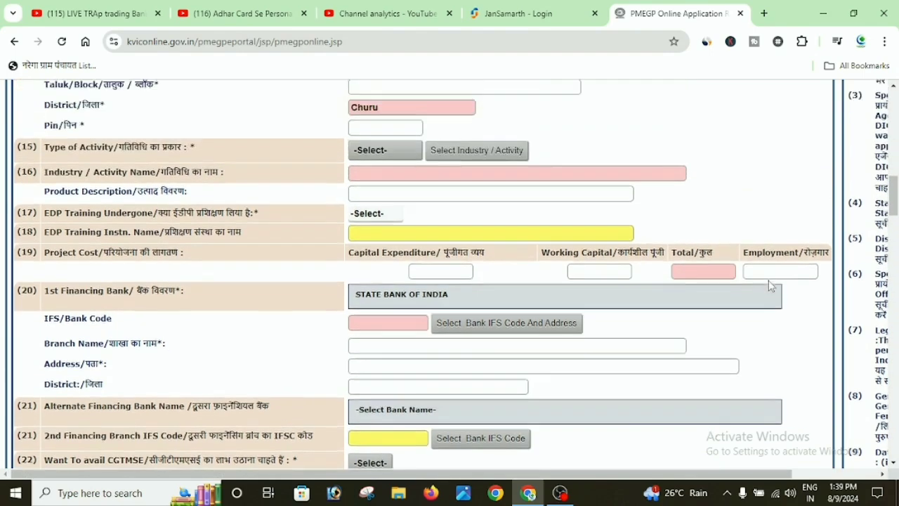
pyautogui.scroll(6, 768, 285)
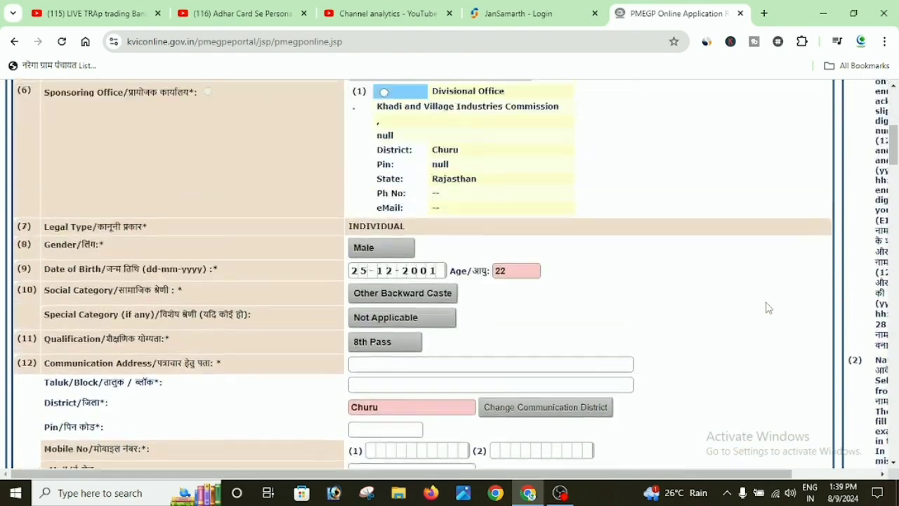
pyautogui.scroll(4, 765, 317)
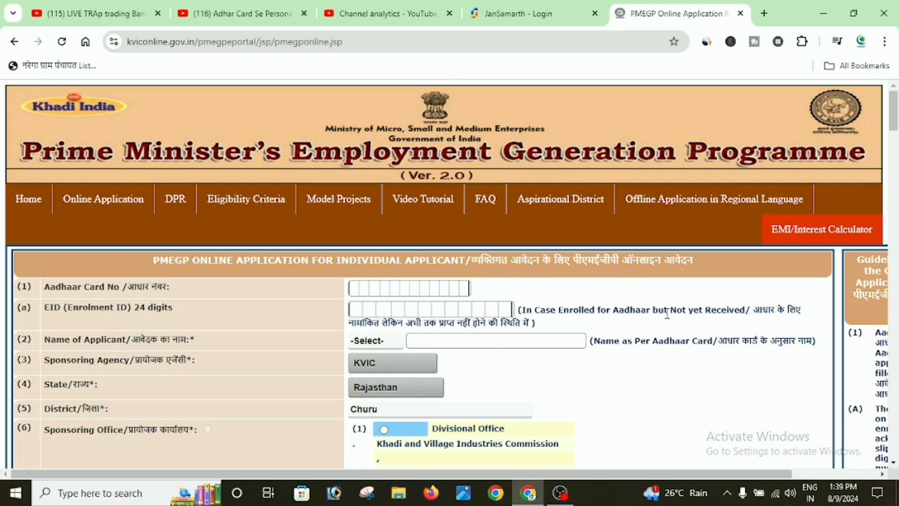
# Review the partly filled application form, then switch to the JanSamarth - Login tab.
pyautogui.scroll(-4, 674, 330)
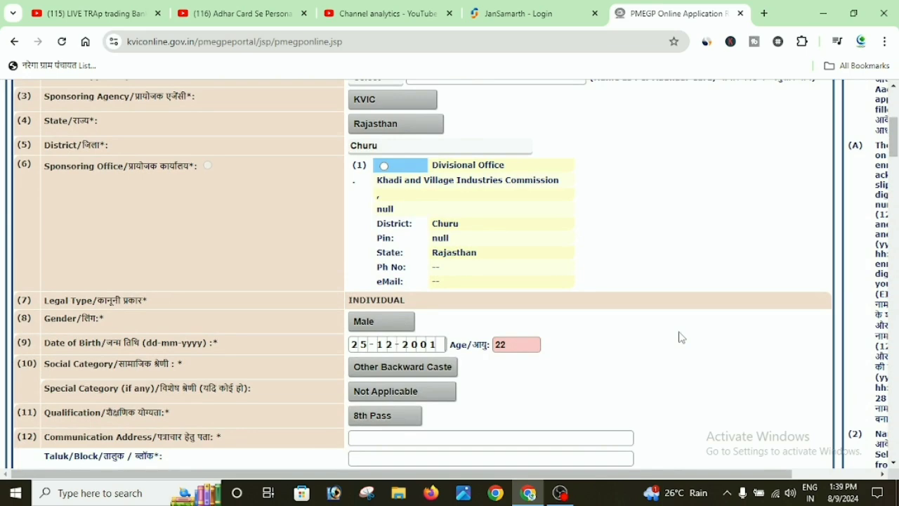
pyautogui.scroll(-7, 792, 300)
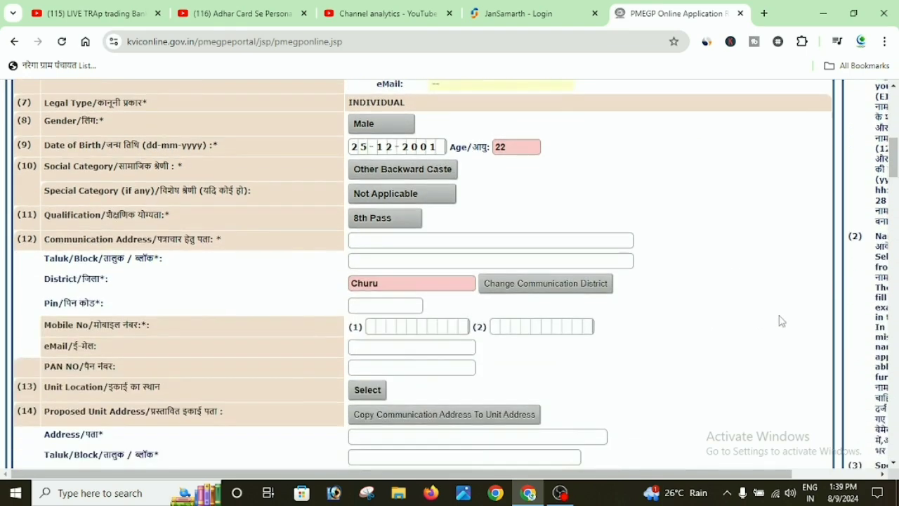
pyautogui.scroll(-4, 531, 386)
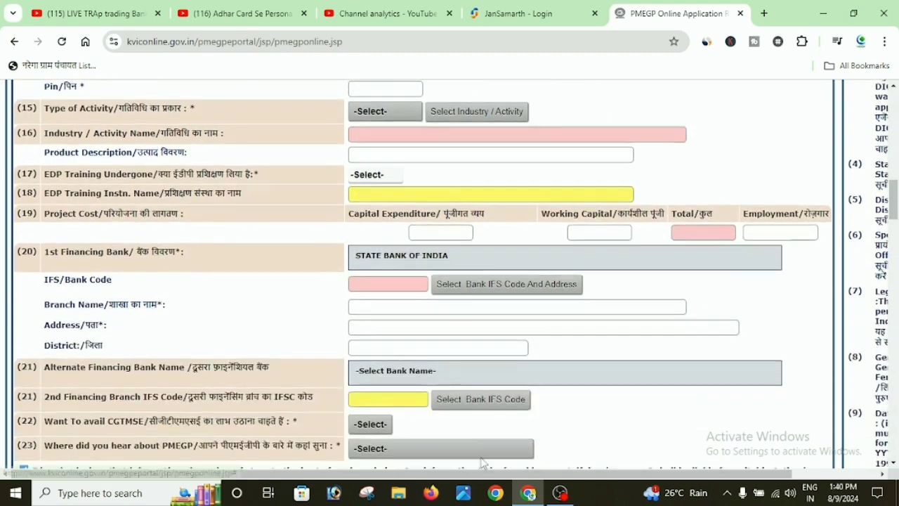
pyautogui.scroll(-1, 587, 362)
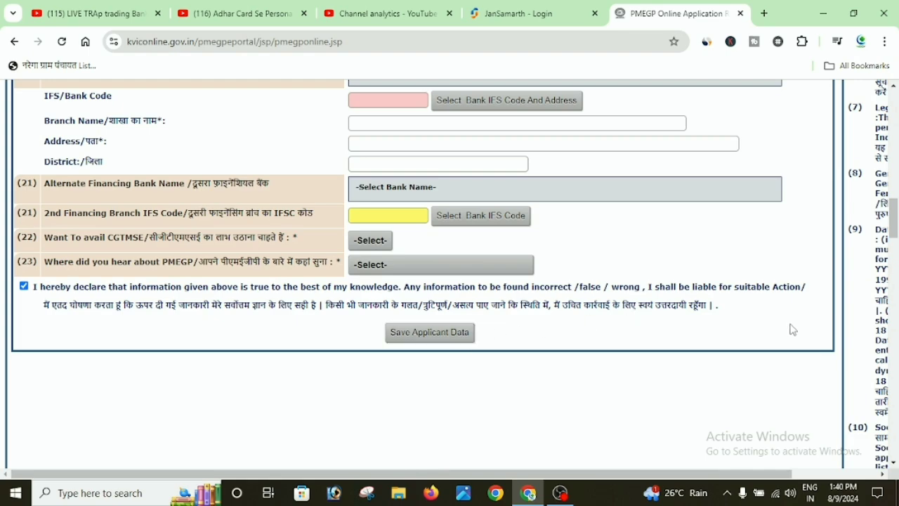
pyautogui.scroll(8, 774, 341)
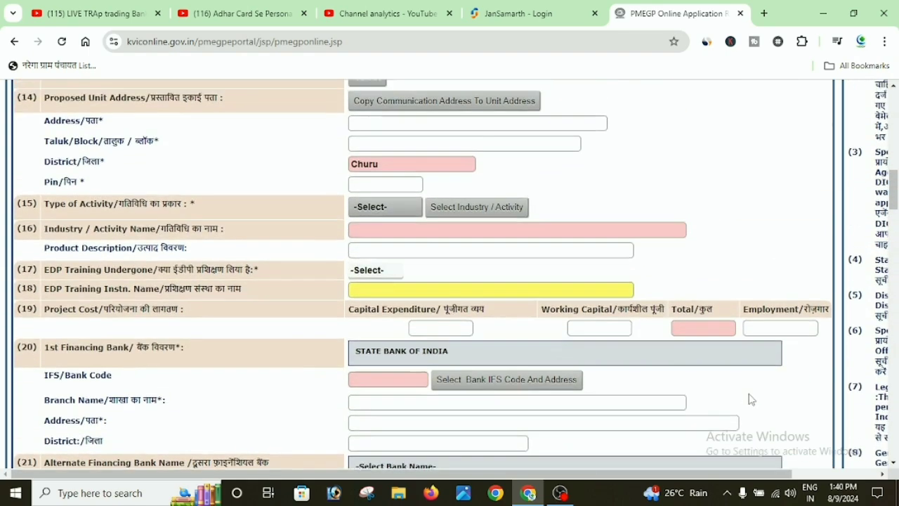
pyautogui.scroll(5, 754, 416)
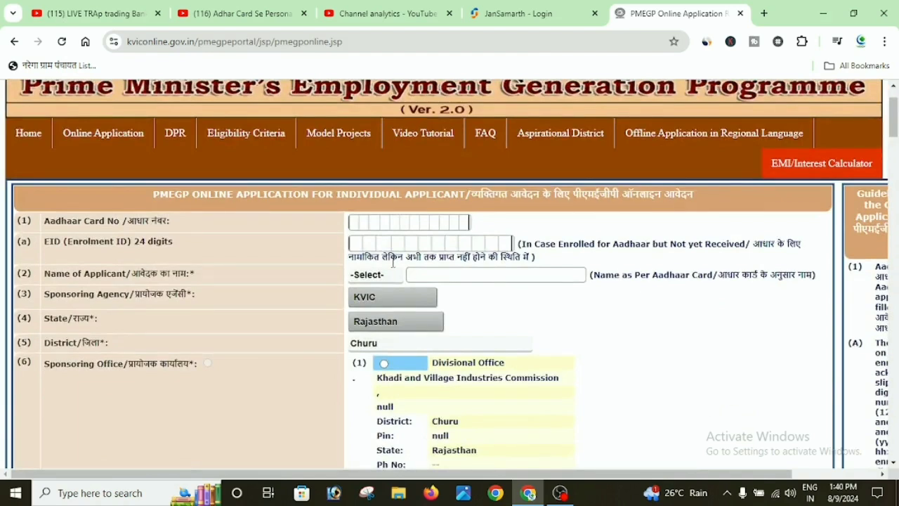
pyautogui.scroll(1, 706, 367)
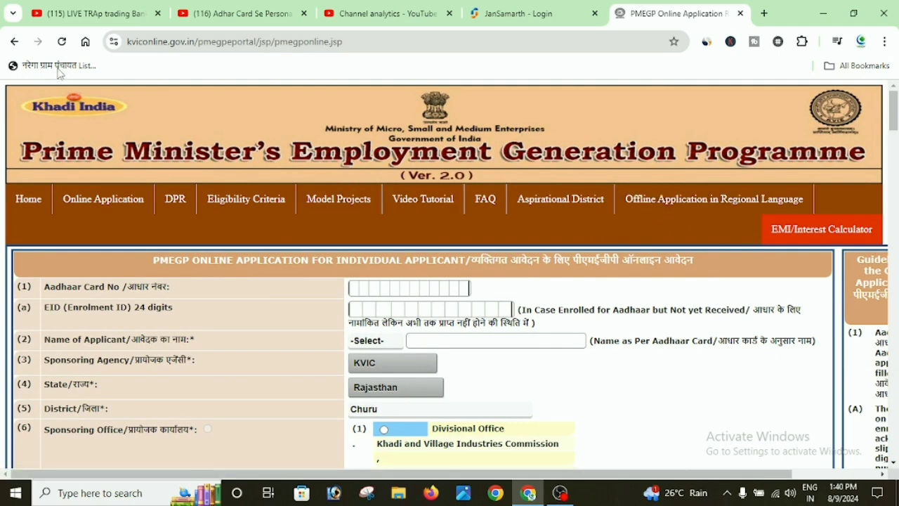
pyautogui.click(541, 14)
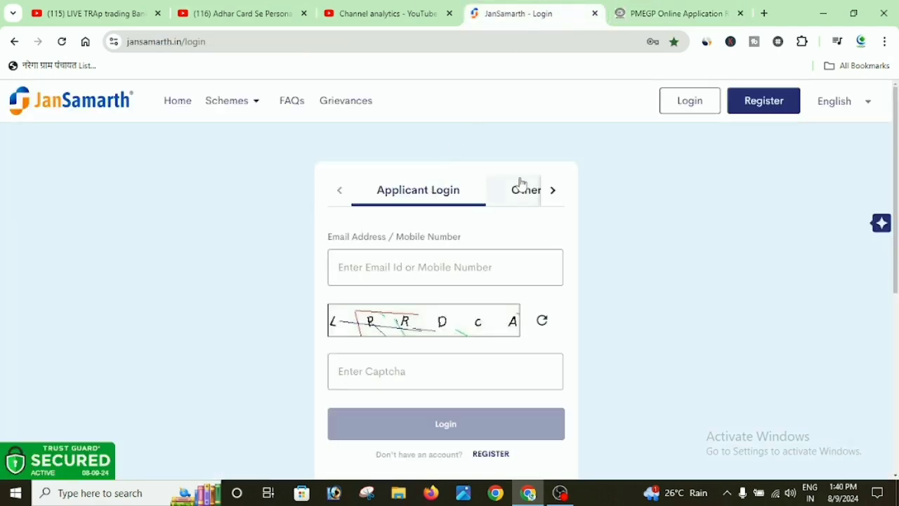
# Go to the JanSamarth Home page and browse the Business Activity, Livelihood and Education Loan cards.
pyautogui.click(184, 103)
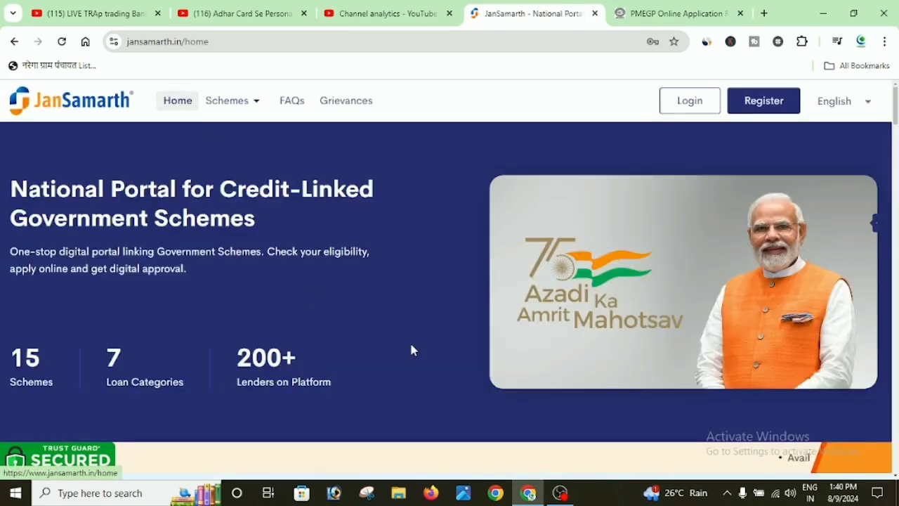
pyautogui.scroll(-5, 531, 394)
pyautogui.scroll(-5, 594, 394)
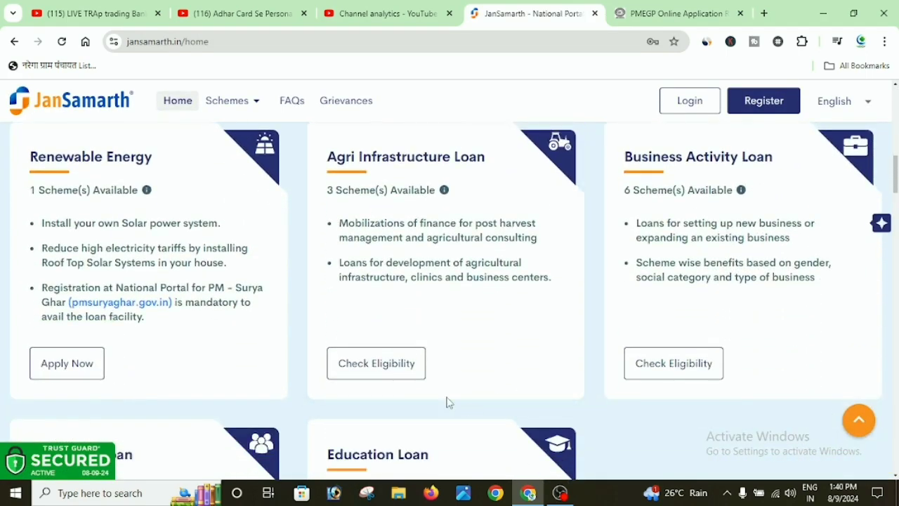
pyautogui.scroll(-4, 450, 402)
pyautogui.scroll(10, 389, 402)
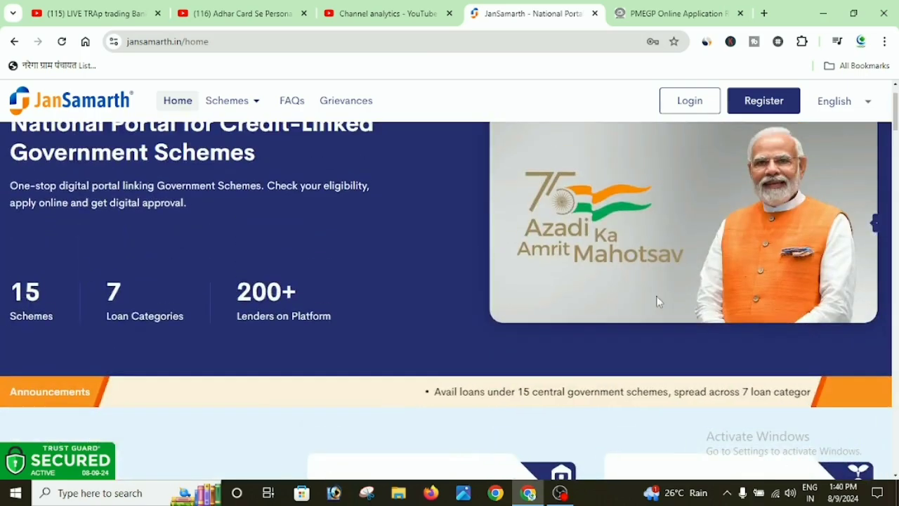
pyautogui.scroll(-5, 710, 356)
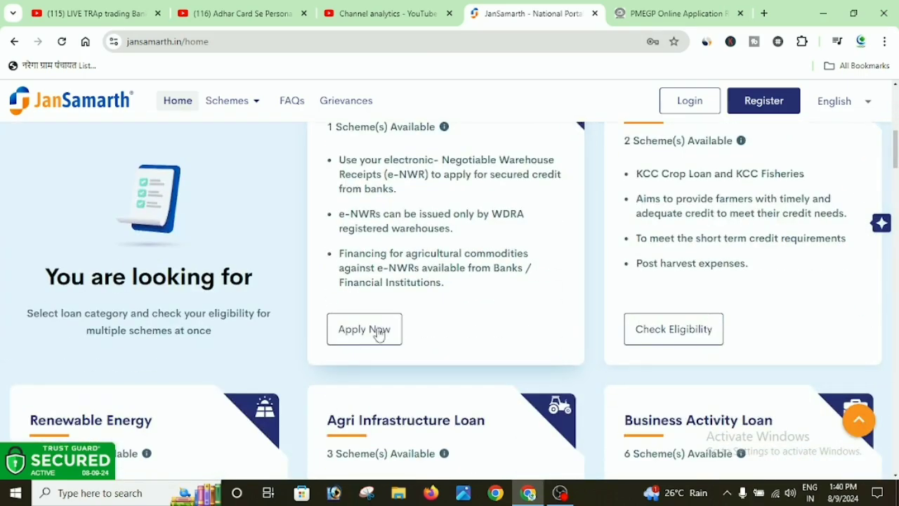
pyautogui.scroll(-1, 480, 410)
pyautogui.scroll(-3, 480, 409)
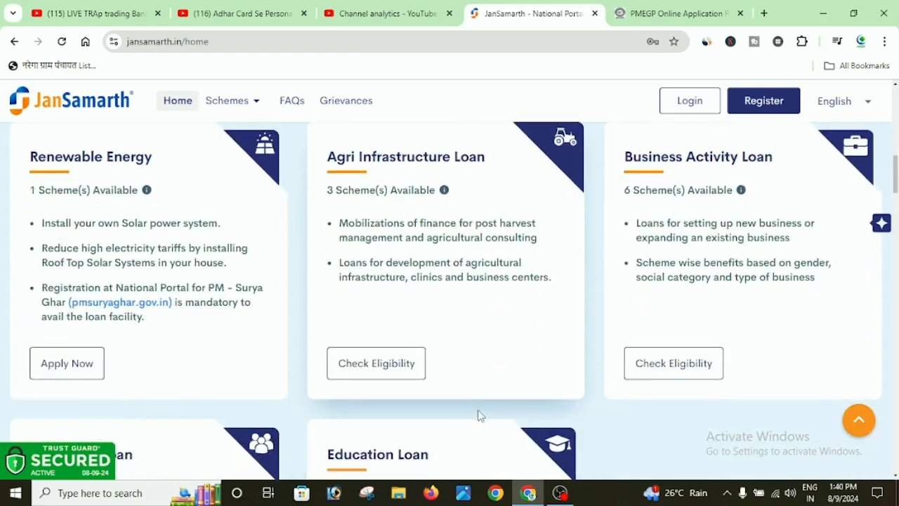
pyautogui.scroll(-4, 490, 412)
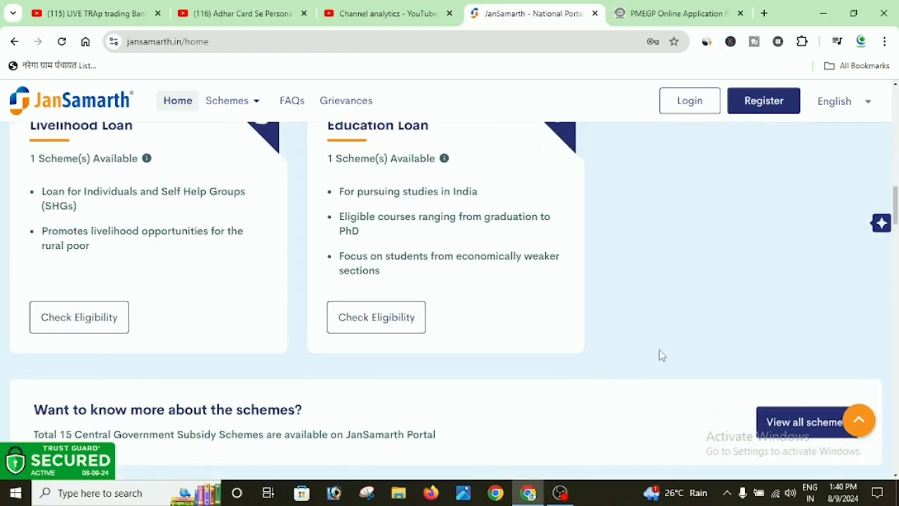
pyautogui.scroll(-2, 711, 336)
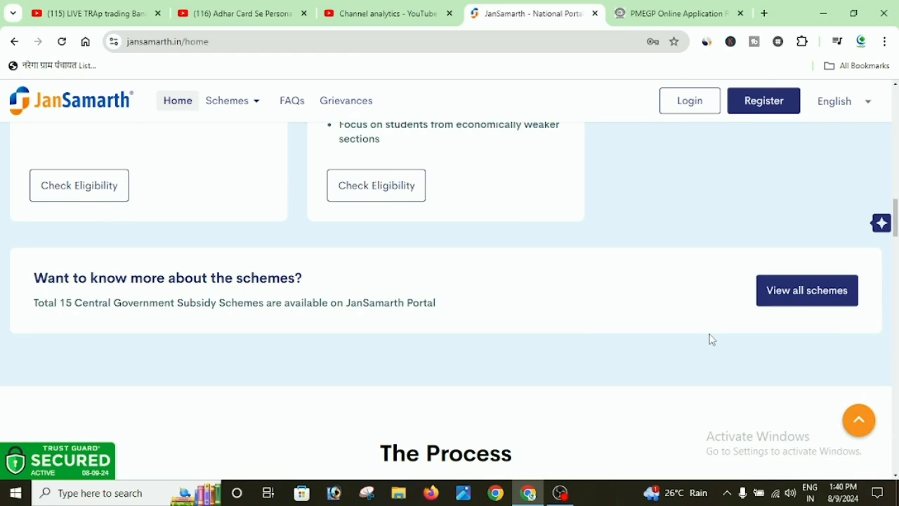
pyautogui.scroll(-6, 687, 260)
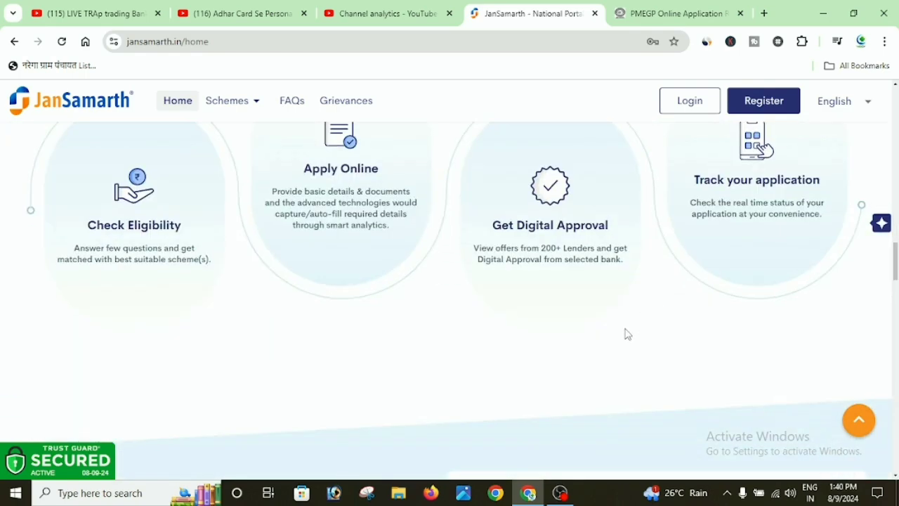
pyautogui.scroll(12, 627, 355)
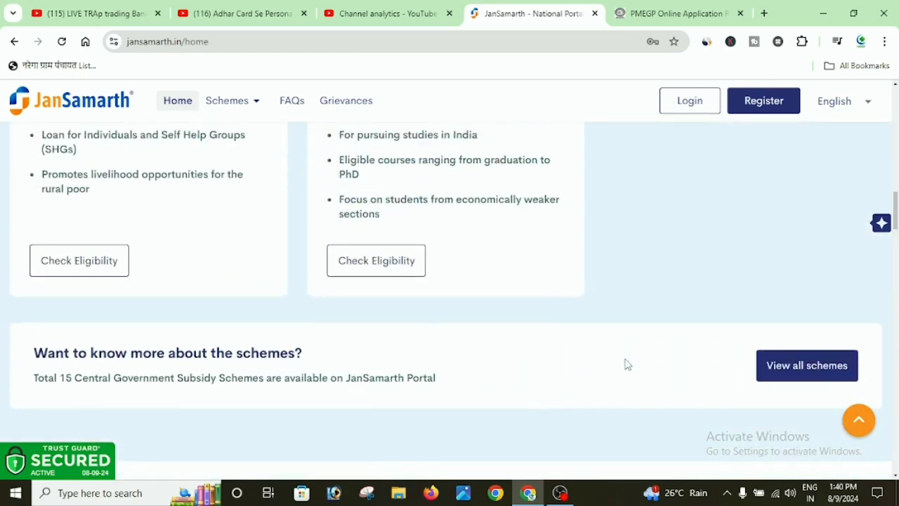